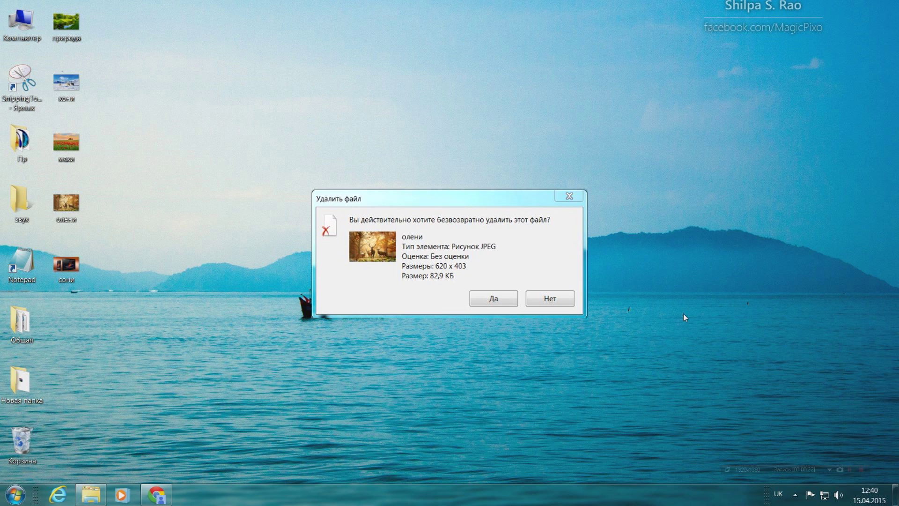
Cancel the permanent deletion of the desktop picture олени.
{"action": "key", "text": "Escape"}
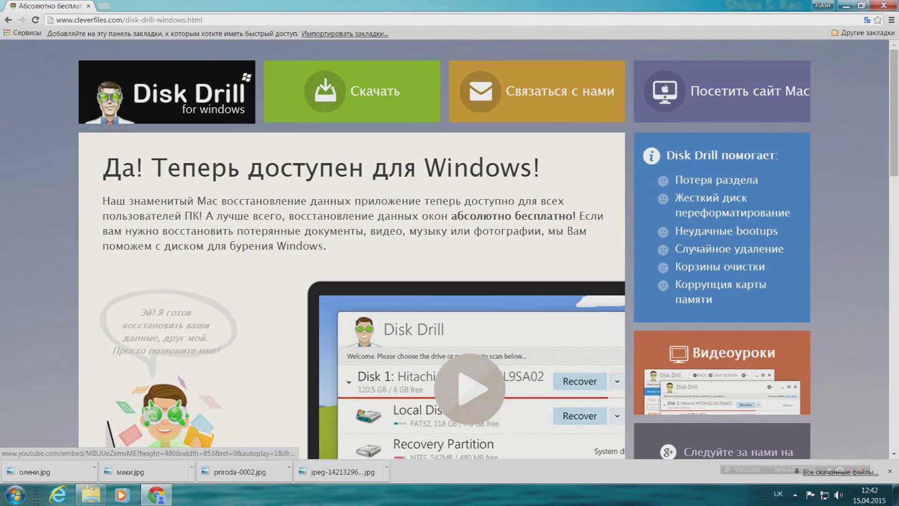
{"action": "mouse_move", "coordinate": [358, 203]}
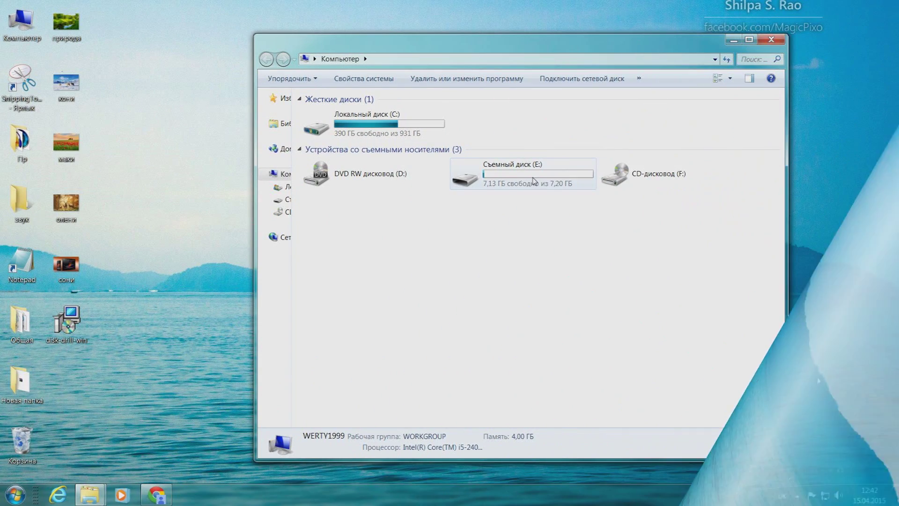
Open removable disk E: and copy the desktop pictures природа, кони, маки, олени and сони onto it.
{"action": "double_click", "coordinate": [532, 181]}
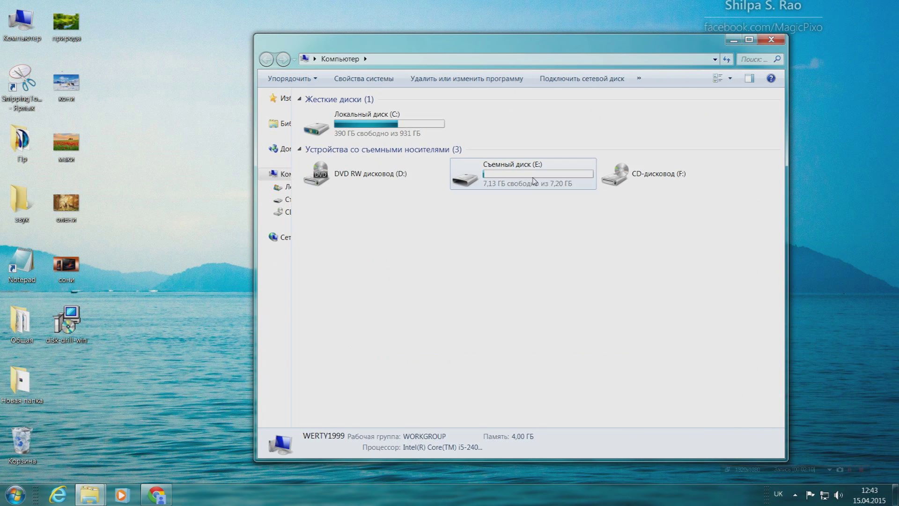
{"action": "double_click", "coordinate": [533, 181]}
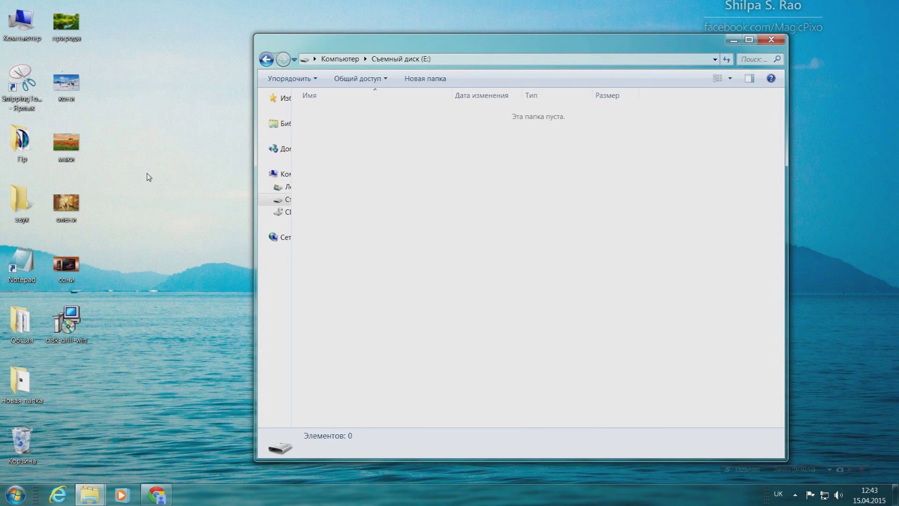
{"action": "left_click_drag", "start_coordinate": [71, 2], "coordinate": [74, 273]}
{"action": "left_click_drag", "start_coordinate": [62, 145], "coordinate": [440, 252]}
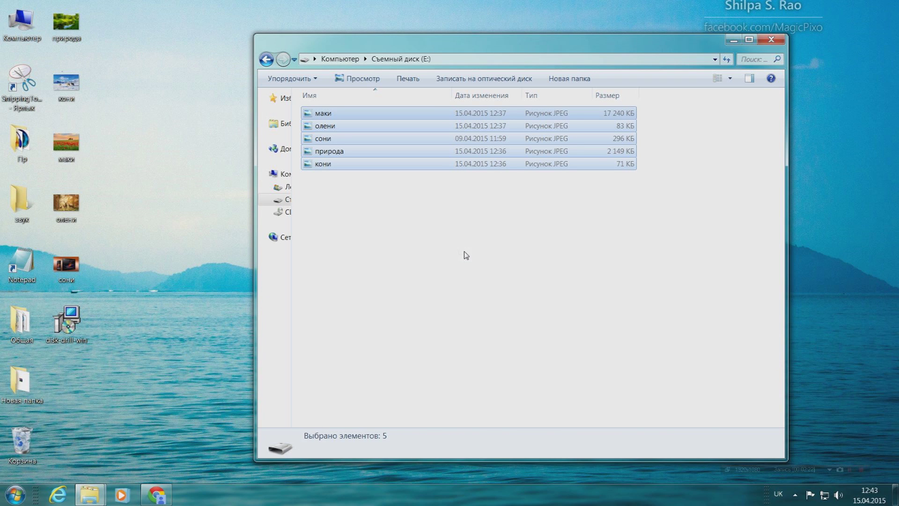
Delete the five original pictures, природа, кони, маки, олени and сони, from the desktop.
{"action": "left_click_drag", "start_coordinate": [65, 2], "coordinate": [68, 280]}
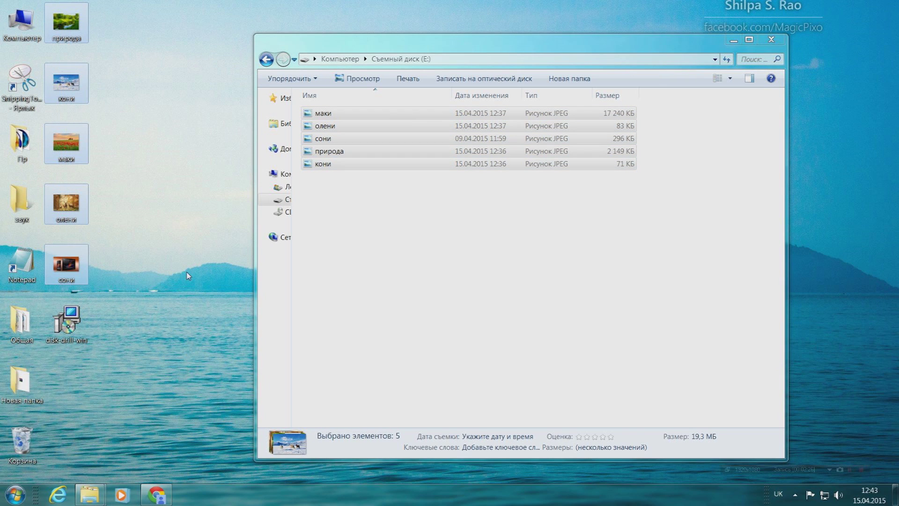
{"action": "key", "text": "Delete"}
{"action": "key", "text": "Return"}
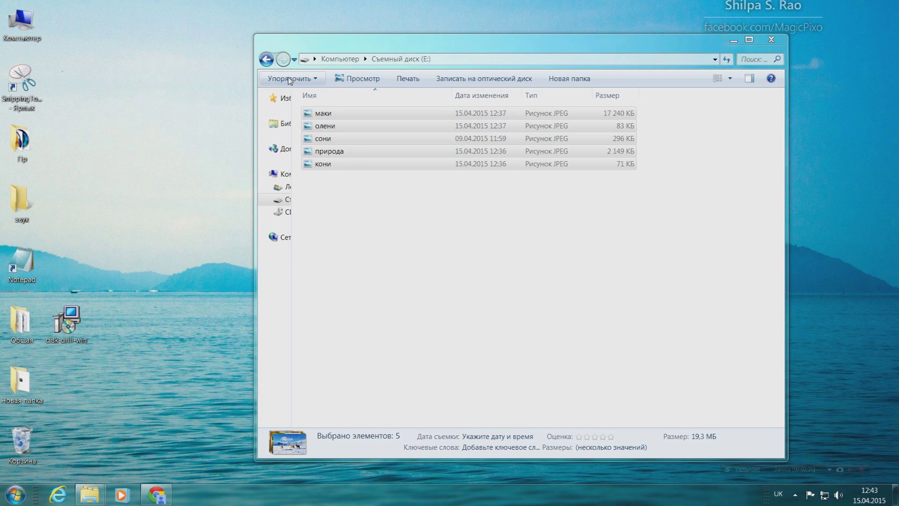
Reopen removable disk E: and view the кони picture, closing the viewer when done.
{"action": "left_click", "coordinate": [267, 60]}
{"action": "left_click", "coordinate": [267, 59]}
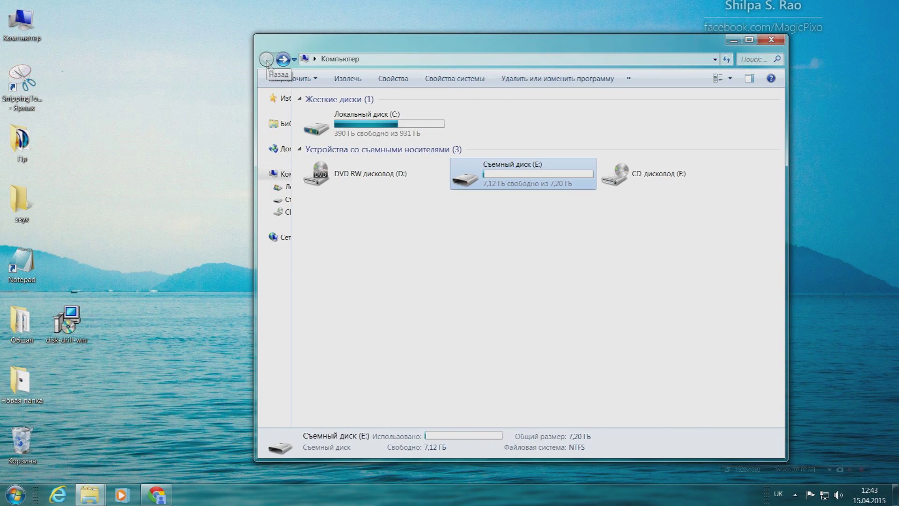
{"action": "double_click", "coordinate": [506, 185]}
{"action": "double_click", "coordinate": [354, 117]}
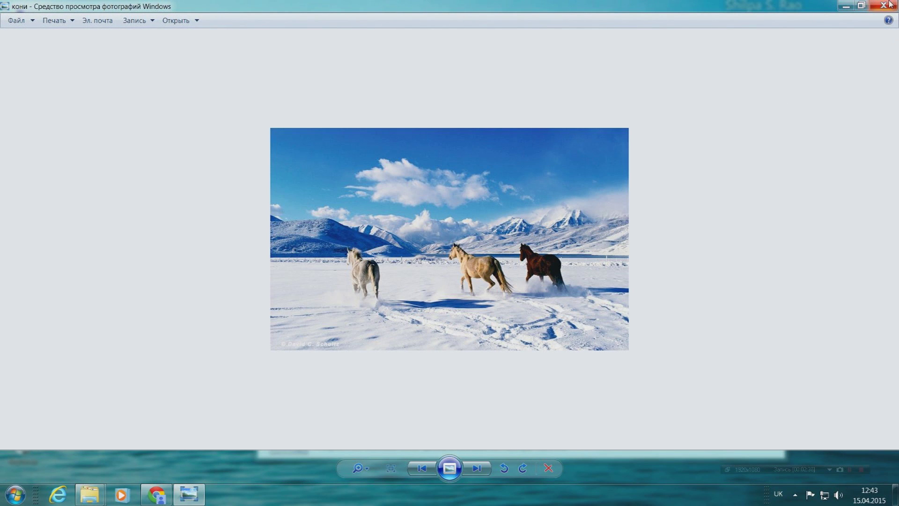
{"action": "left_click", "coordinate": [891, 5]}
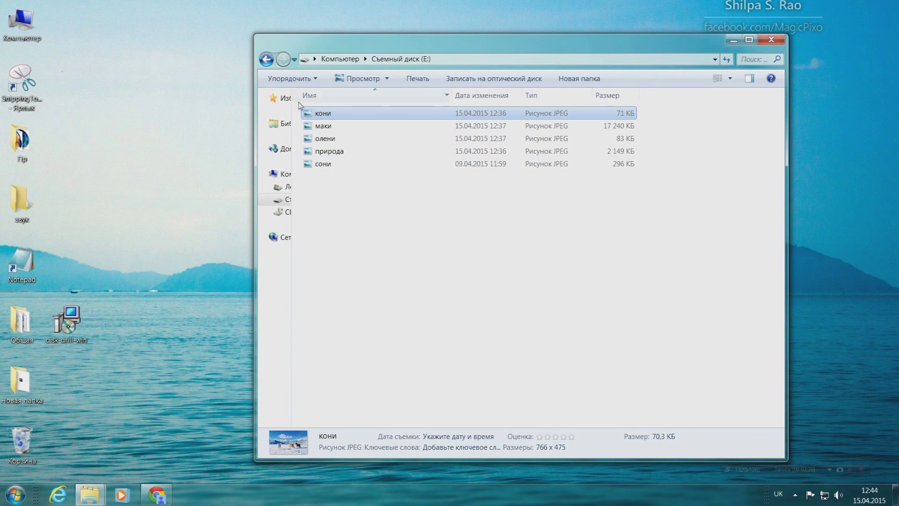
Permanently delete all five pictures from removable disk E:.
{"action": "left_click", "coordinate": [298, 101]}
{"action": "left_click_drag", "start_coordinate": [298, 110], "coordinate": [355, 186]}
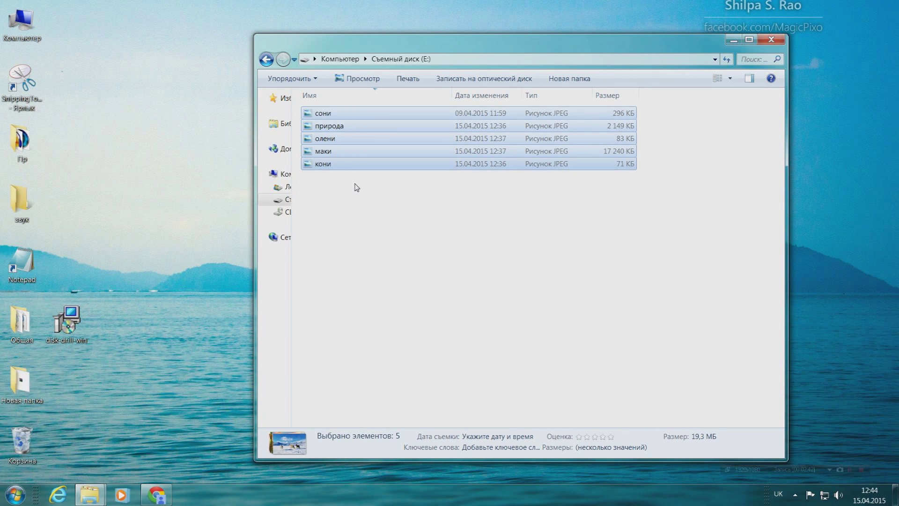
{"action": "key", "text": "Delete"}
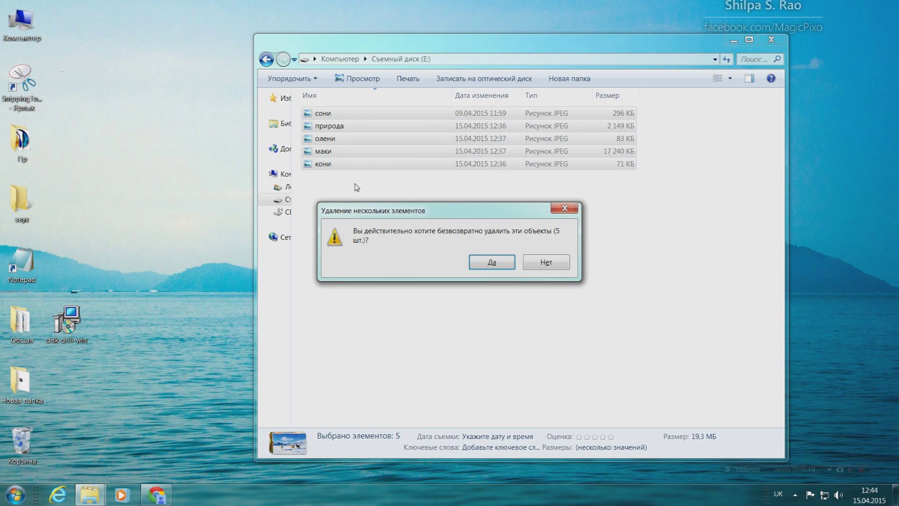
{"action": "left_click", "coordinate": [505, 265]}
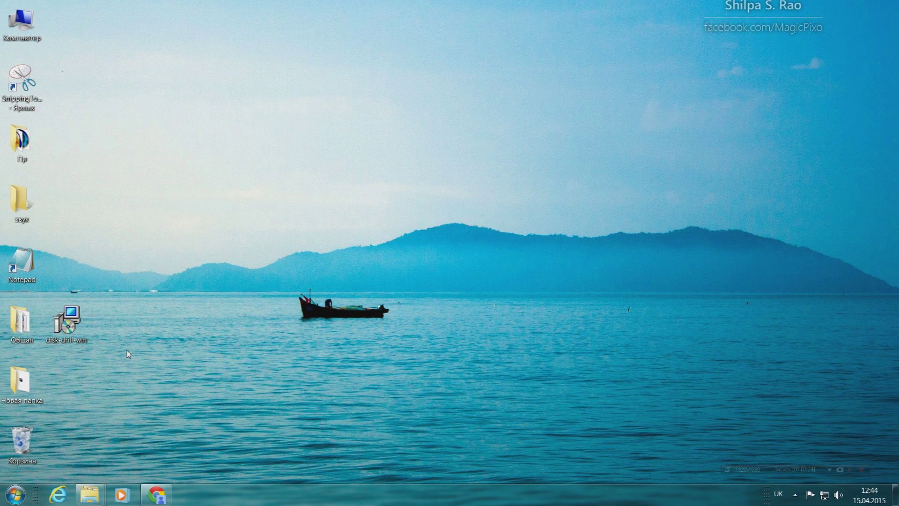
Install Disk Drill from disk-drill-win for Everyone in the default folder and move its shortcut to the middle of the desktop.
{"action": "double_click", "coordinate": [76, 331]}
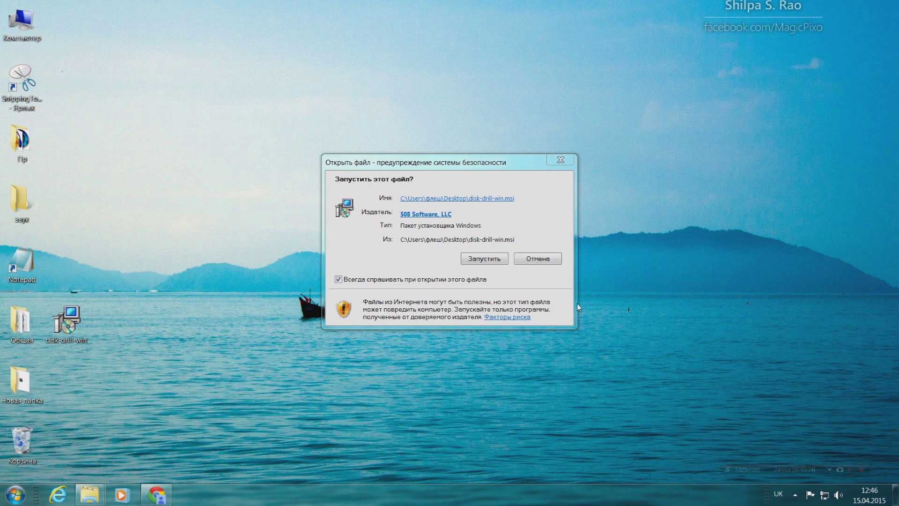
{"action": "left_click", "coordinate": [495, 263]}
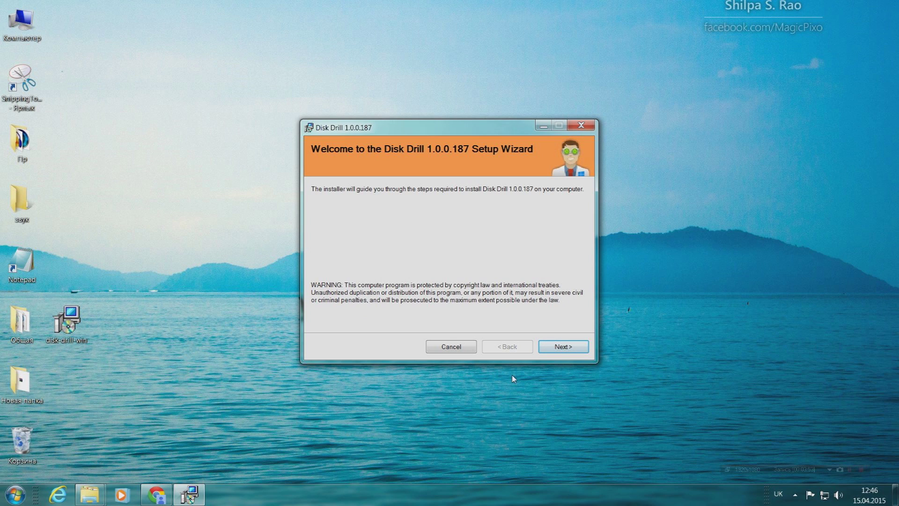
{"action": "left_click", "coordinate": [567, 348]}
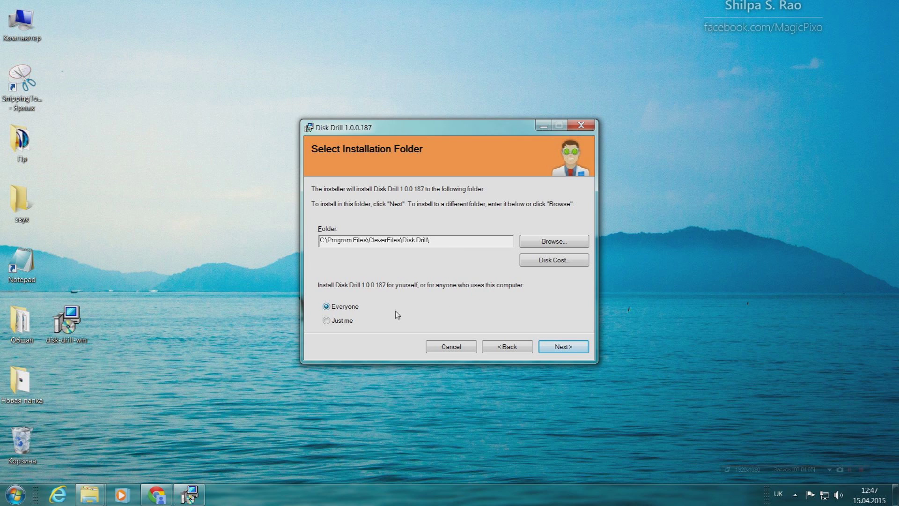
{"action": "left_click", "coordinate": [564, 346]}
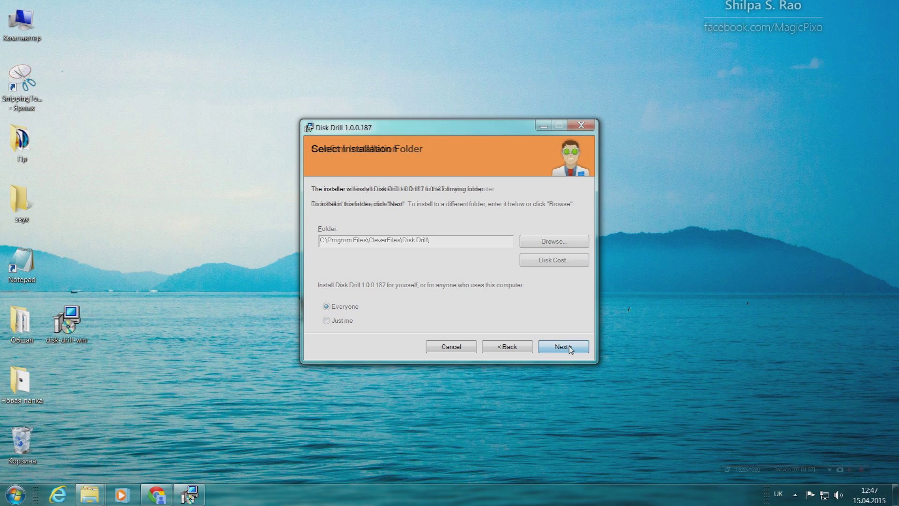
{"action": "left_click", "coordinate": [563, 346]}
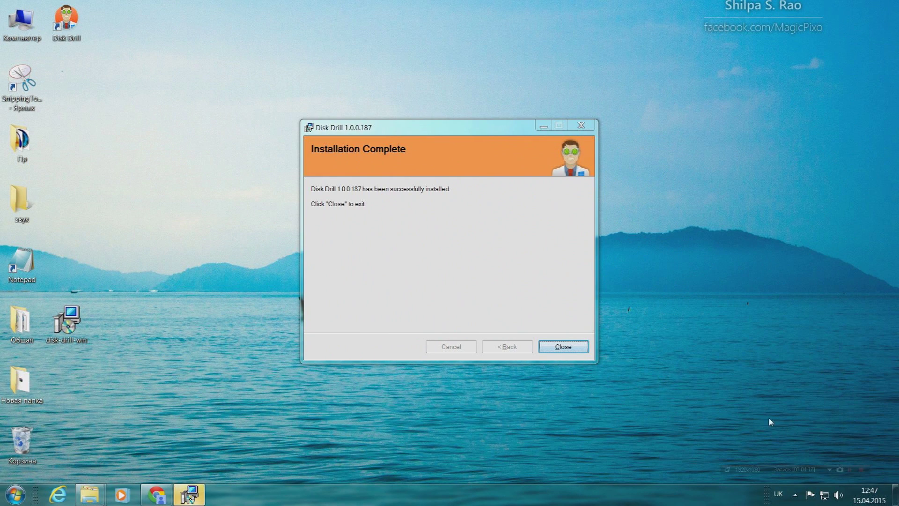
{"action": "left_click", "coordinate": [575, 350]}
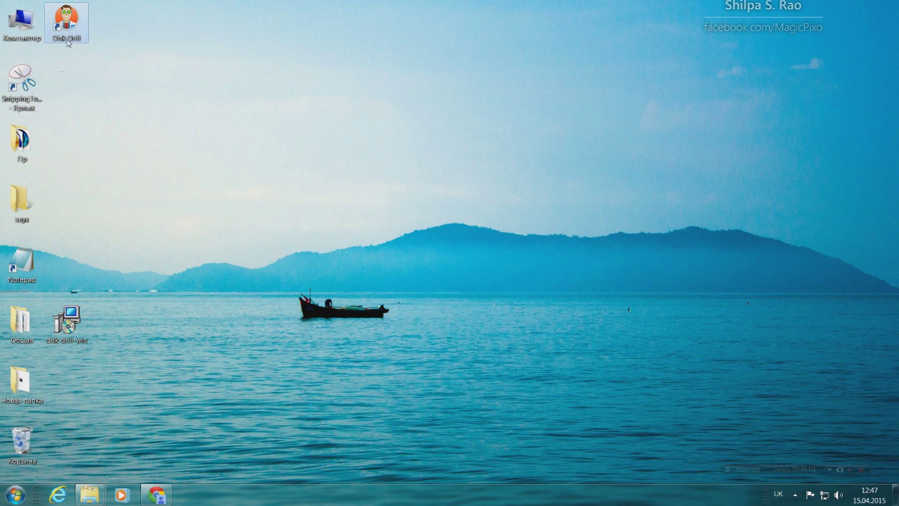
{"action": "left_click_drag", "start_coordinate": [80, 35], "coordinate": [479, 219]}
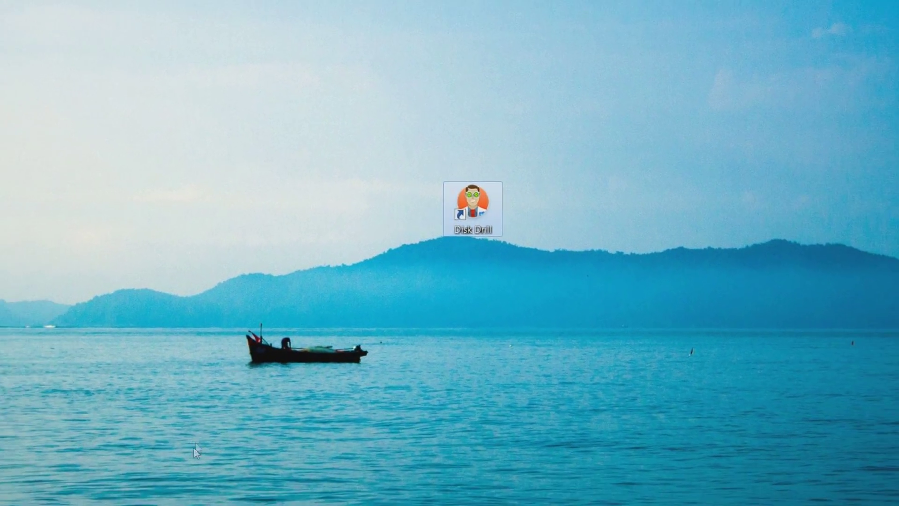
Switch to the Explorer window and reopen removable disk E: to check its contents.
{"action": "mouse_move", "coordinate": [73, 504]}
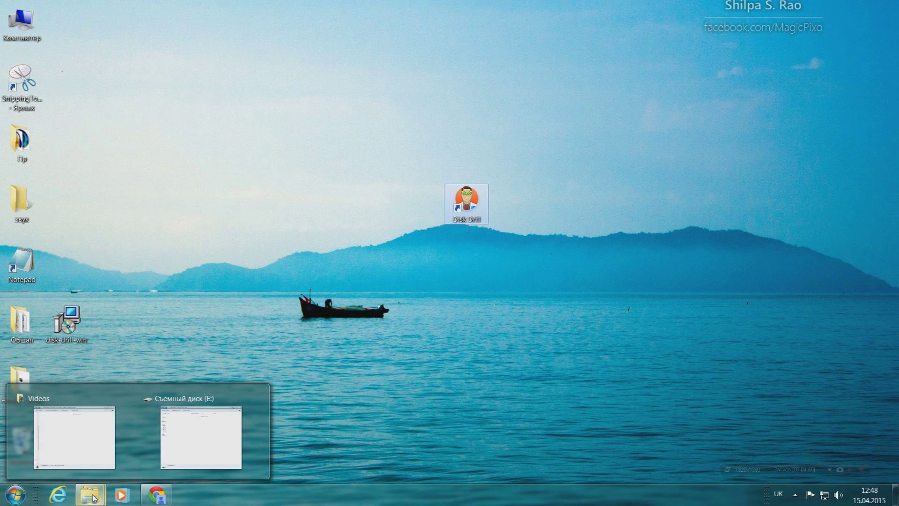
{"action": "left_click", "coordinate": [174, 442]}
{"action": "left_click", "coordinate": [267, 59]}
{"action": "double_click", "coordinate": [520, 176]}
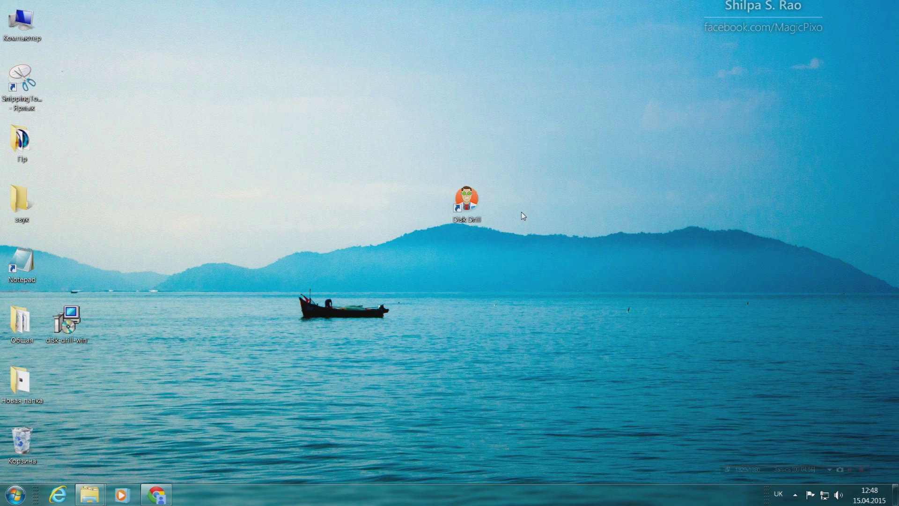
Launch Disk Drill, then enlarge and reposition its window so it fills most of the desktop.
{"action": "double_click", "coordinate": [474, 211]}
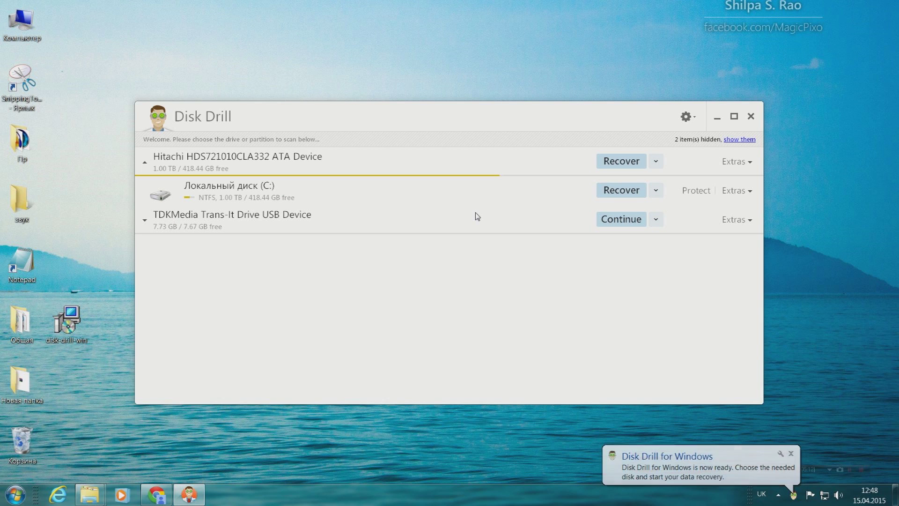
{"action": "left_click_drag", "start_coordinate": [465, 118], "coordinate": [473, 63]}
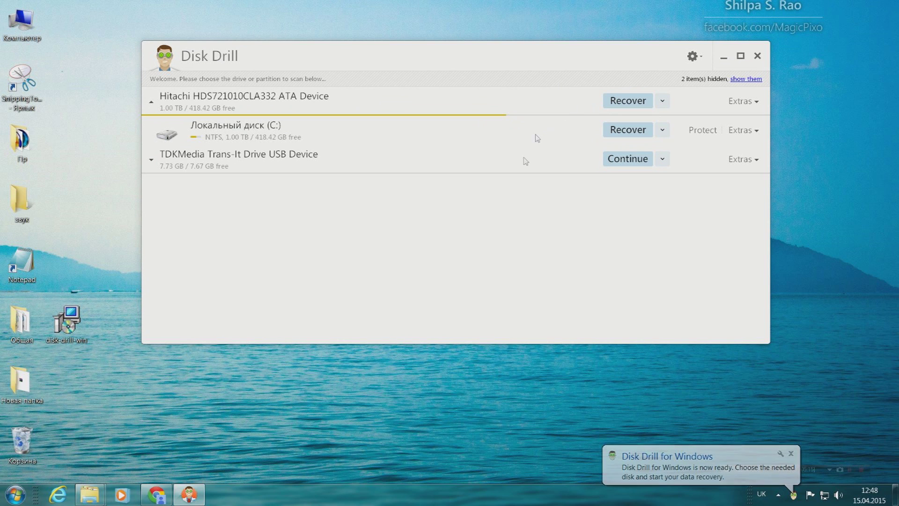
{"action": "left_click", "coordinate": [741, 56]}
{"action": "key", "text": "super+Down"}
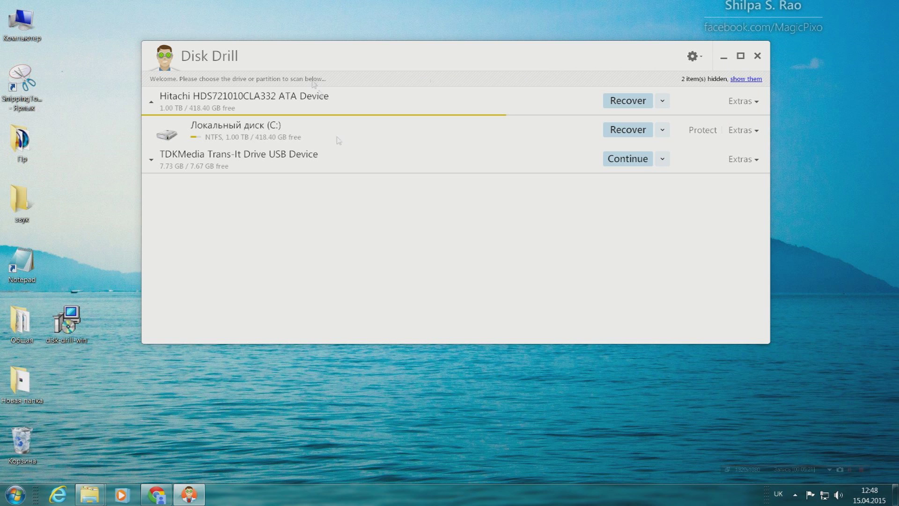
{"action": "left_click_drag", "start_coordinate": [768, 341], "coordinate": [875, 430]}
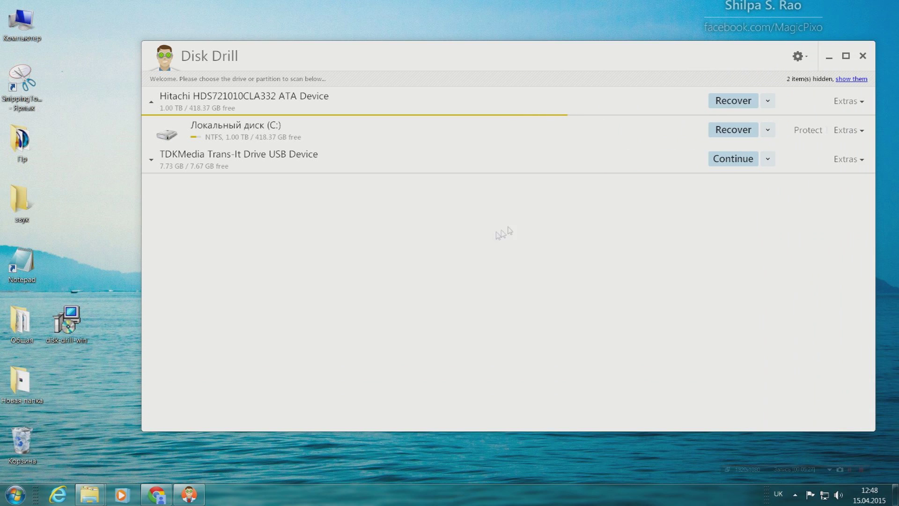
{"action": "left_click_drag", "start_coordinate": [541, 61], "coordinate": [506, 66]}
Collapse the Hitachi disk, expand the TDKMedia USB device and run a Quick Scan on Съемный диск (E:).
{"action": "left_click", "coordinate": [127, 106]}
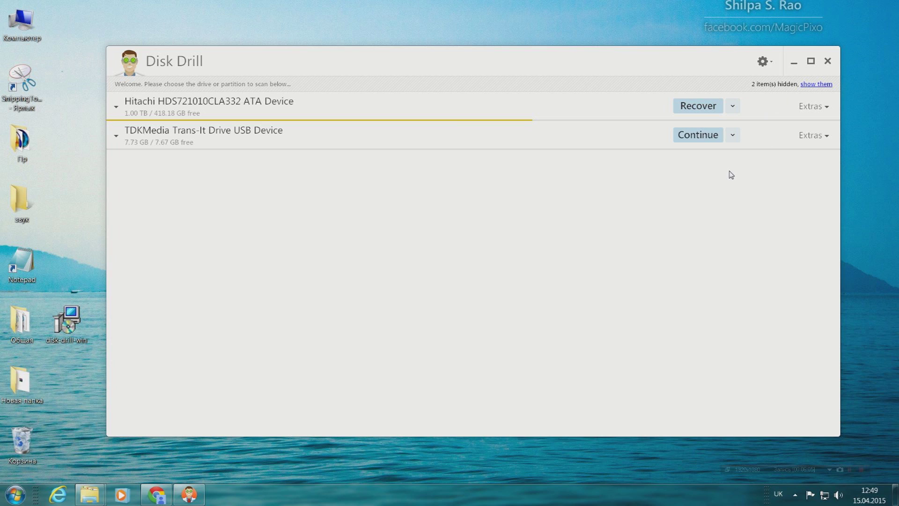
{"action": "left_click", "coordinate": [115, 136]}
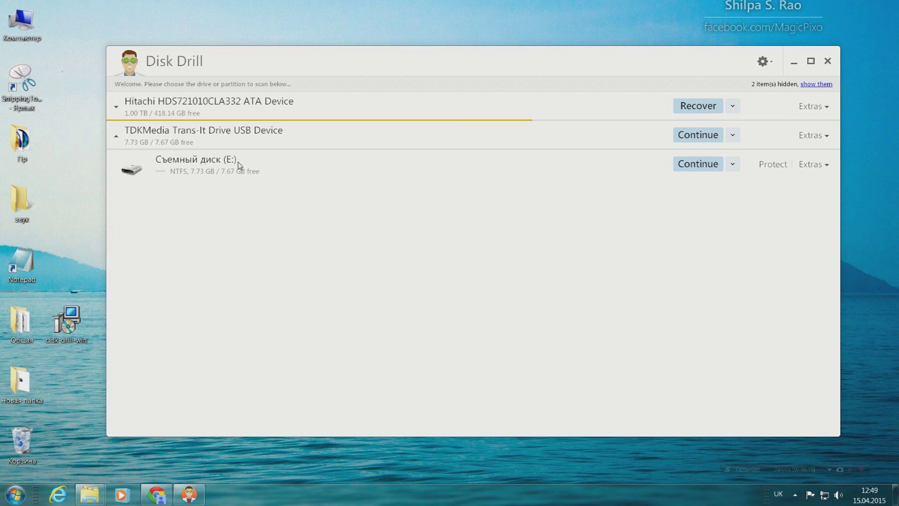
{"action": "left_click", "coordinate": [734, 164]}
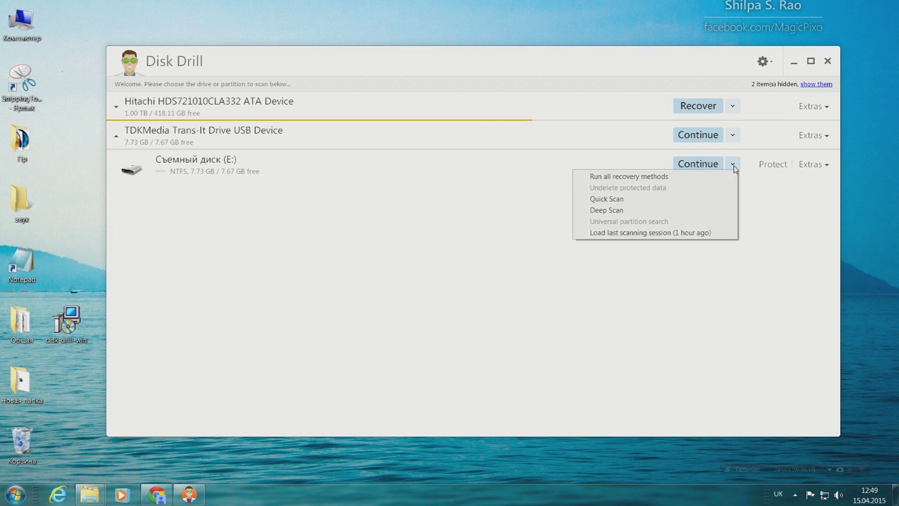
{"action": "left_click", "coordinate": [633, 203]}
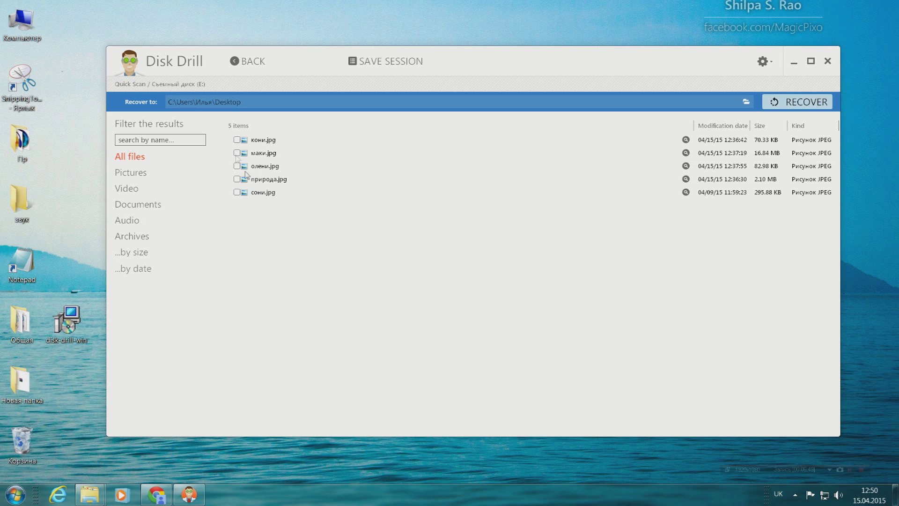
Mark кони.jpg for recovery and preview its image, closing the preview when done.
{"action": "left_click", "coordinate": [238, 140]}
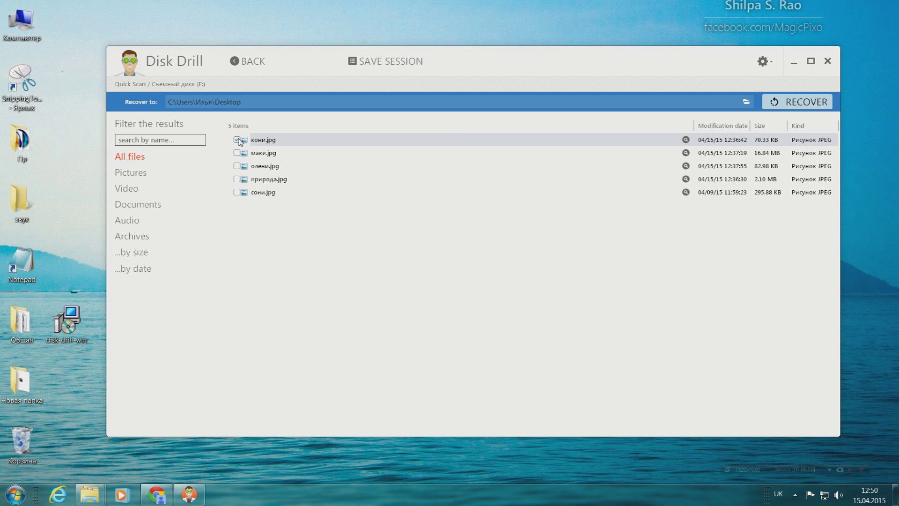
{"action": "left_click", "coordinate": [686, 139]}
{"action": "left_click_drag", "start_coordinate": [786, 72], "coordinate": [710, 63]}
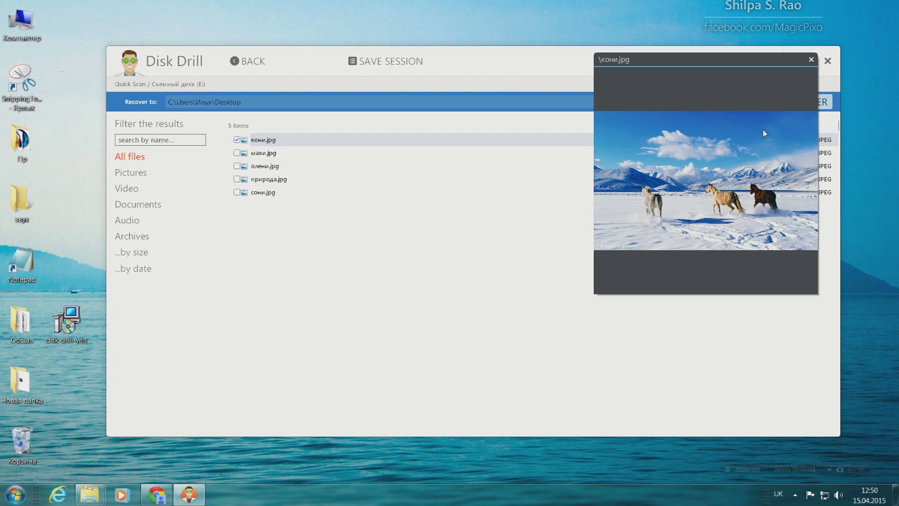
{"action": "left_click", "coordinate": [811, 60]}
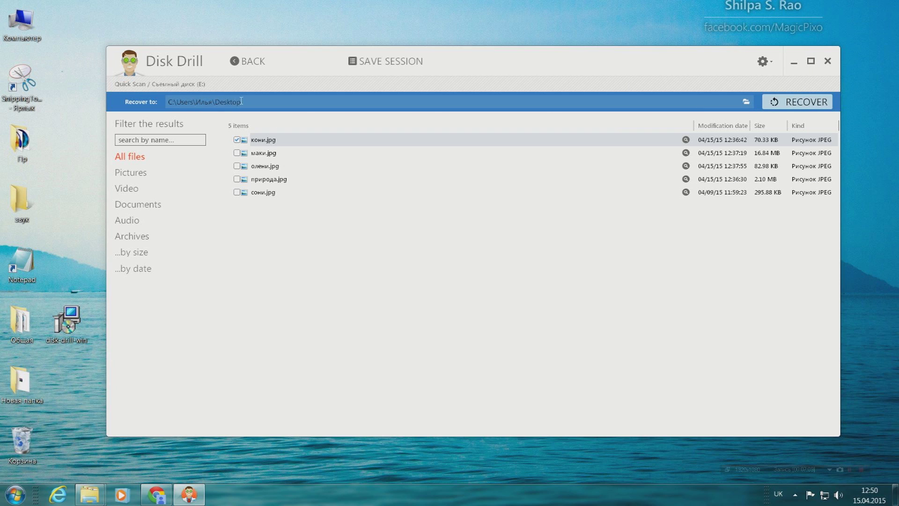
Set the recovery destination to the current user's Desktop folder.
{"action": "left_click", "coordinate": [748, 102]}
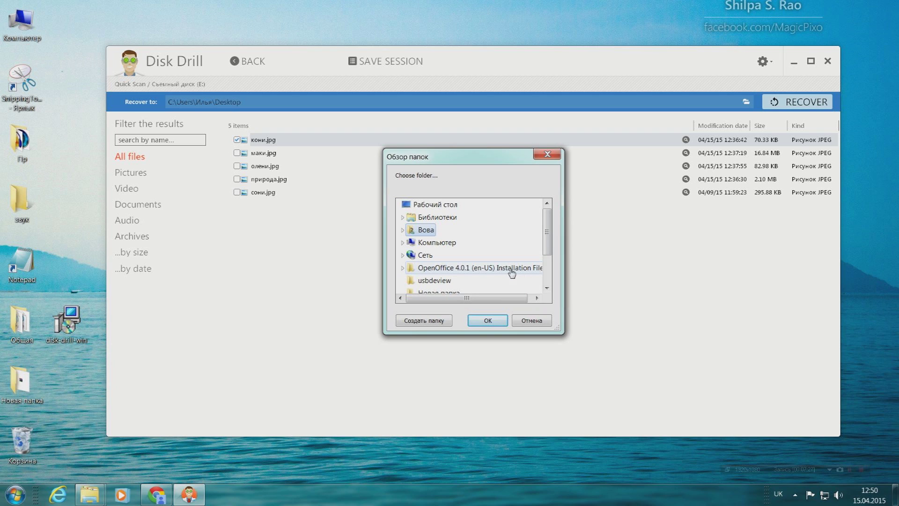
{"action": "key", "text": "Return"}
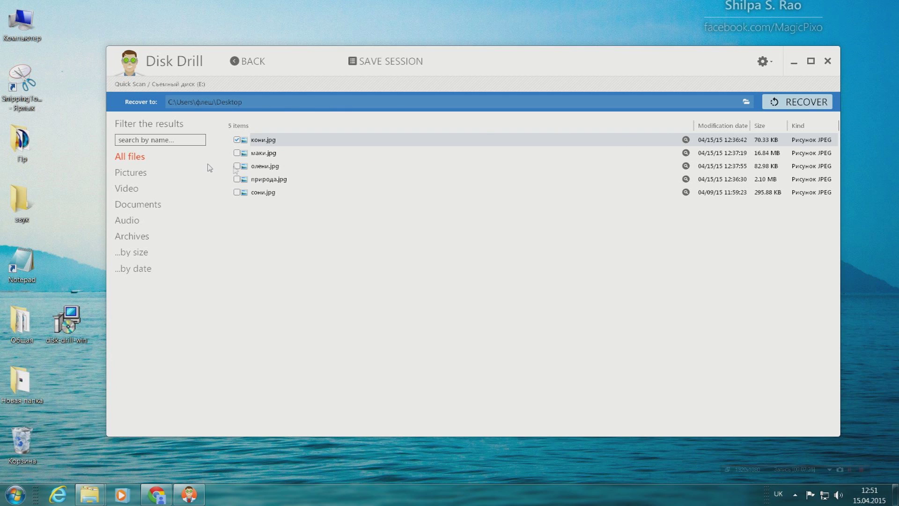
Mark маки.jpg, олени.jpg, природа.jpg and сони.jpg as well, and recover all the selected files to the desktop.
{"action": "left_click", "coordinate": [237, 154]}
{"action": "left_click", "coordinate": [237, 166]}
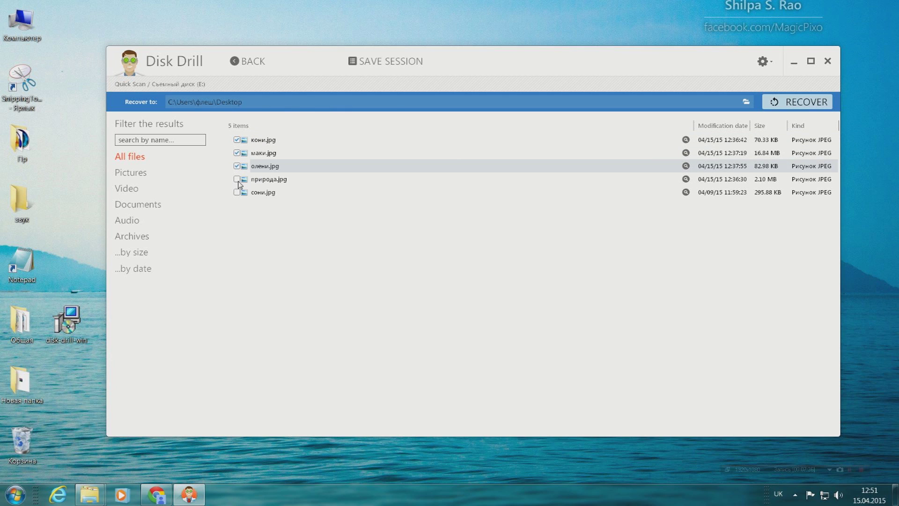
{"action": "left_click", "coordinate": [237, 179]}
{"action": "left_click", "coordinate": [237, 193]}
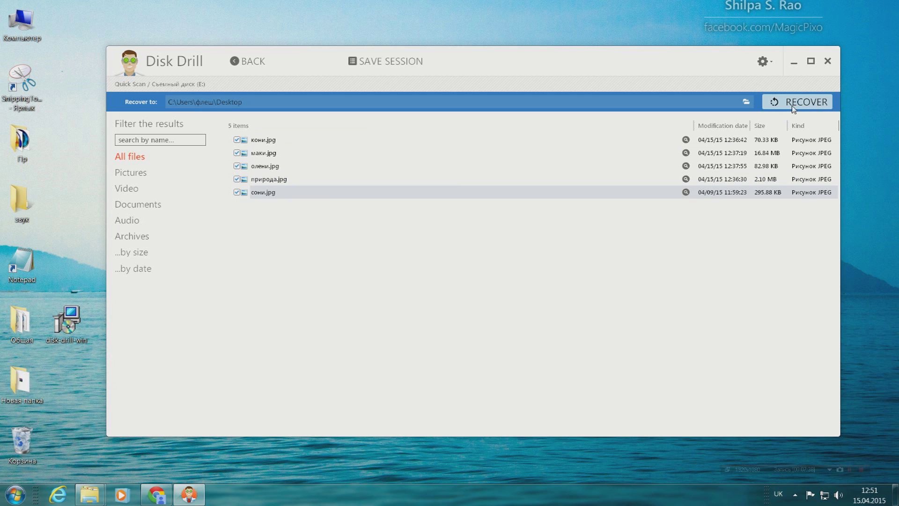
{"action": "left_click", "coordinate": [807, 102]}
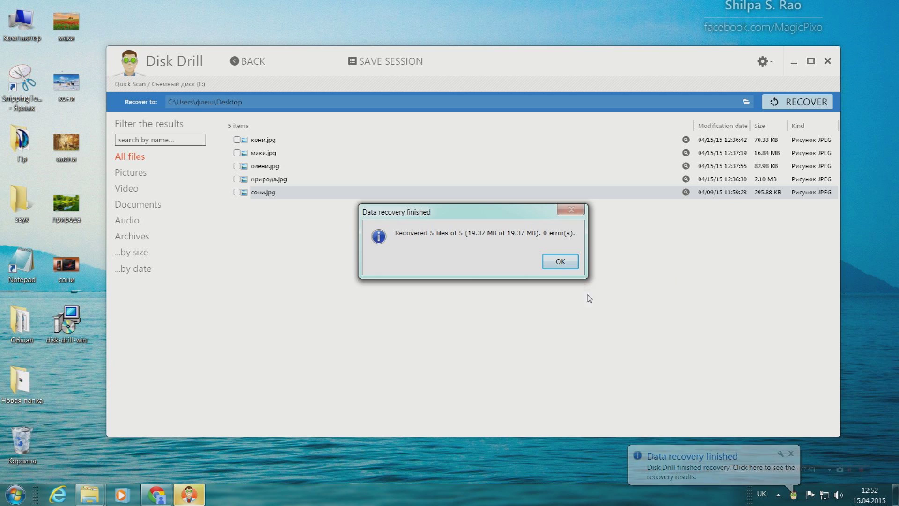
{"action": "left_click", "coordinate": [560, 261]}
Minimize Disk Drill, open the recovered маки picture from the desktop and browse through the other recovered images.
{"action": "left_click", "coordinate": [793, 63]}
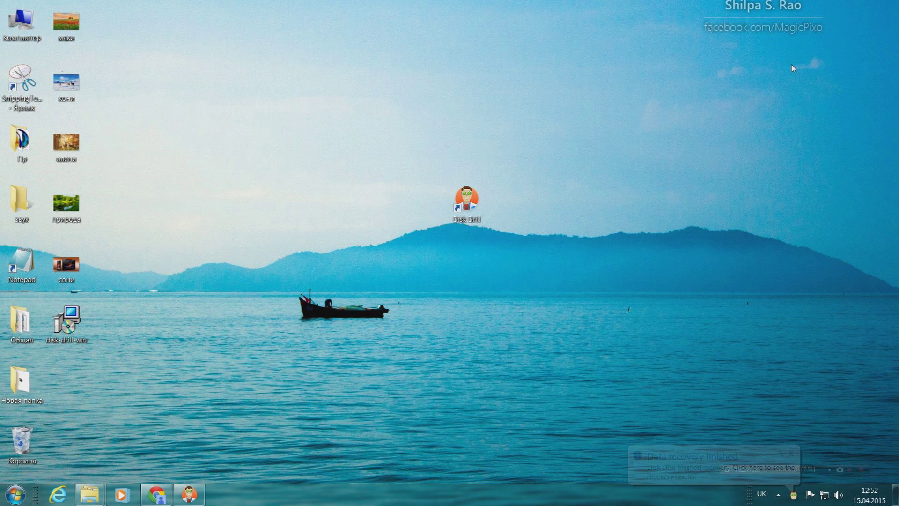
{"action": "double_click", "coordinate": [75, 37]}
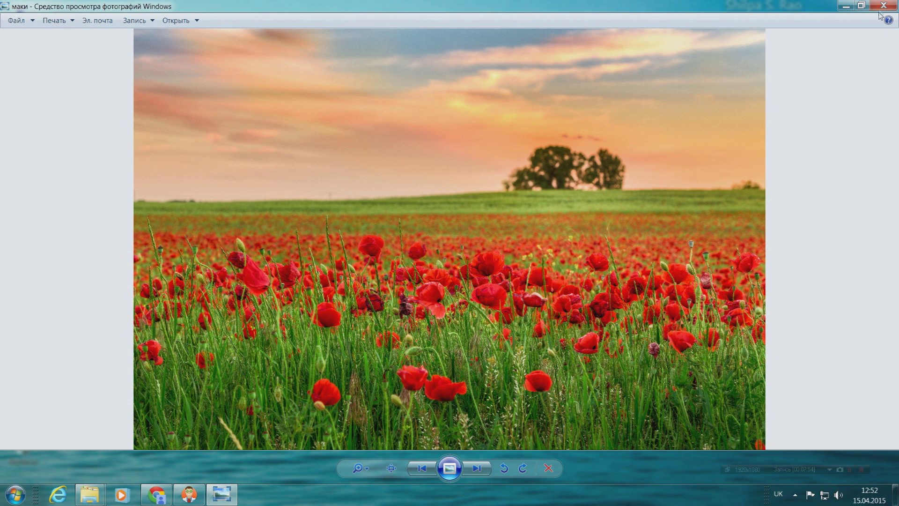
{"action": "left_click", "coordinate": [482, 471]}
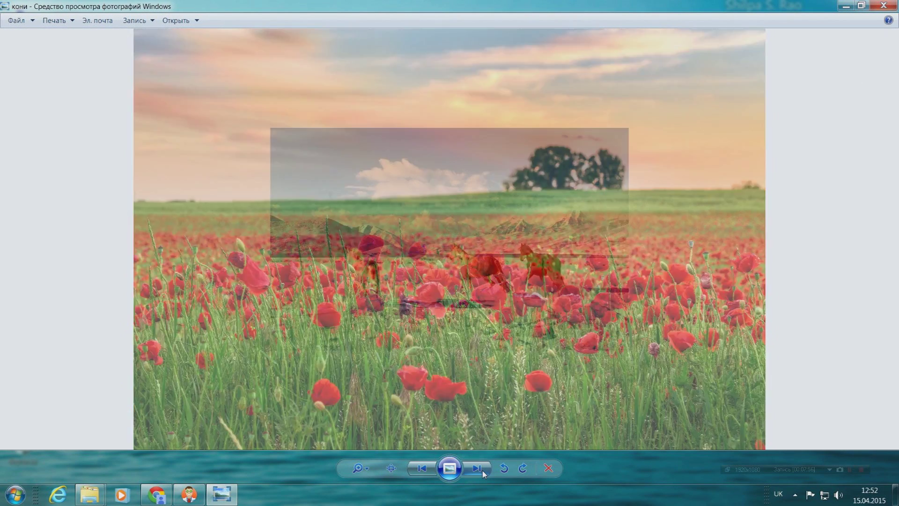
{"action": "left_click", "coordinate": [482, 471]}
{"action": "left_click", "coordinate": [483, 471]}
{"action": "left_click", "coordinate": [483, 470]}
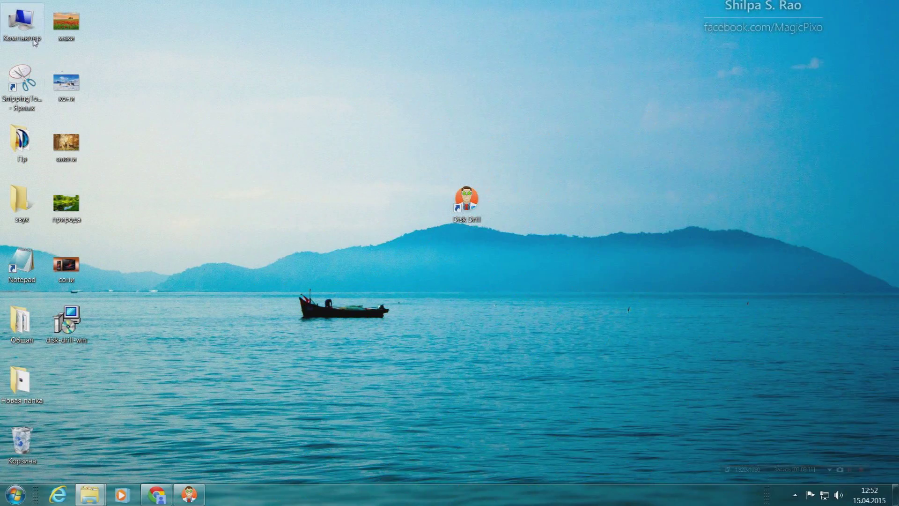
Open Съемный диск (E:) from Computer to check its contents, and return to the drive list.
{"action": "double_click", "coordinate": [33, 40]}
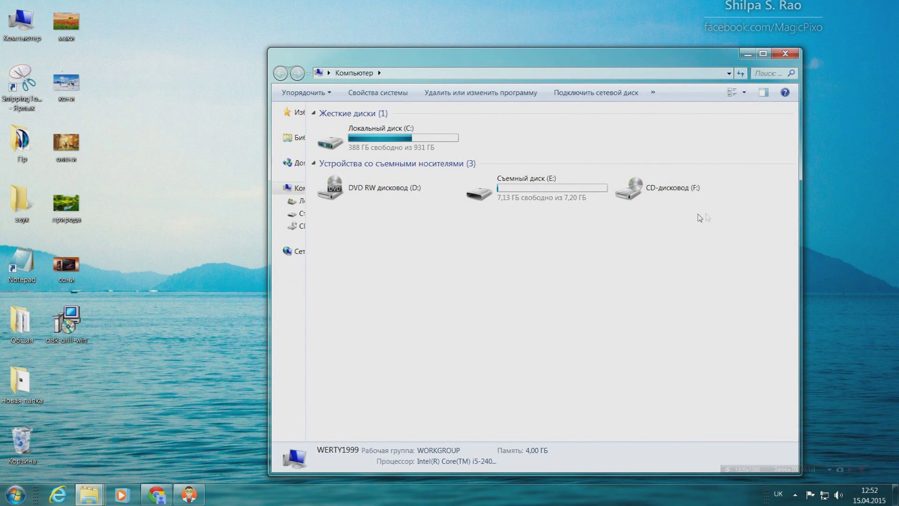
{"action": "left_click", "coordinate": [556, 195]}
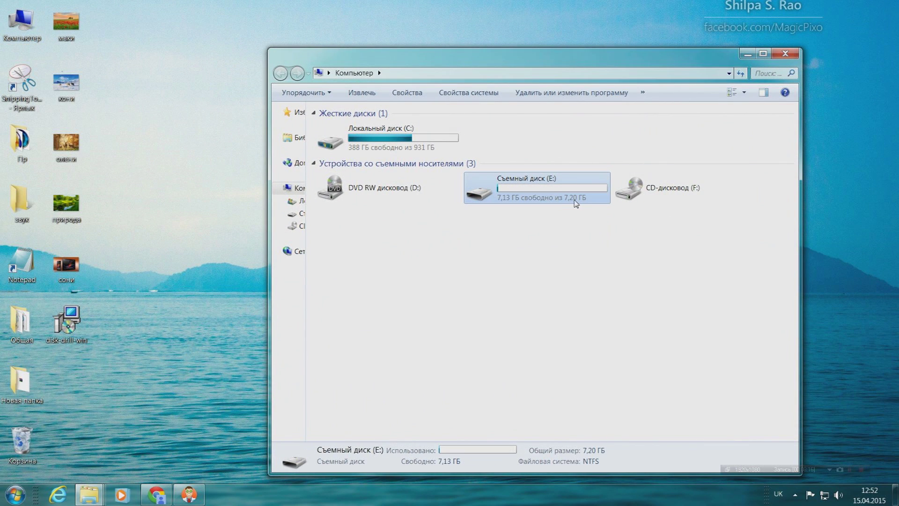
{"action": "double_click", "coordinate": [577, 205]}
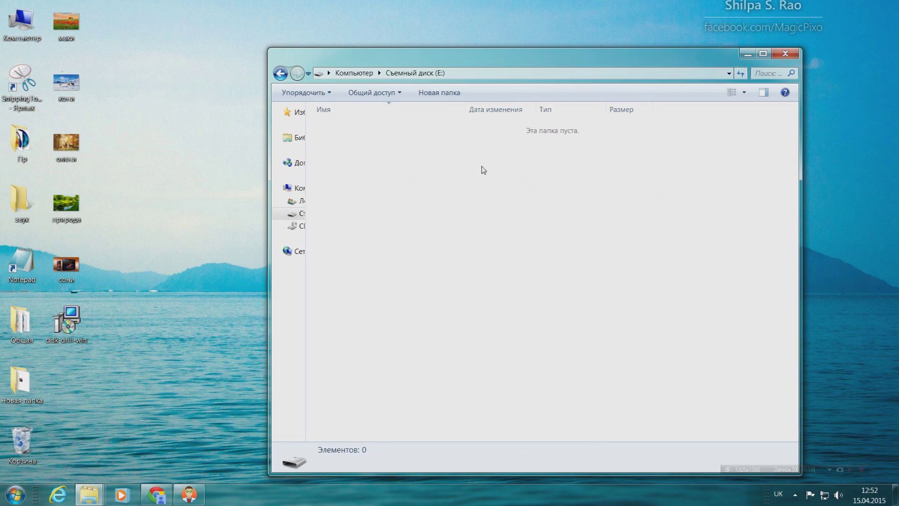
{"action": "left_click", "coordinate": [280, 73]}
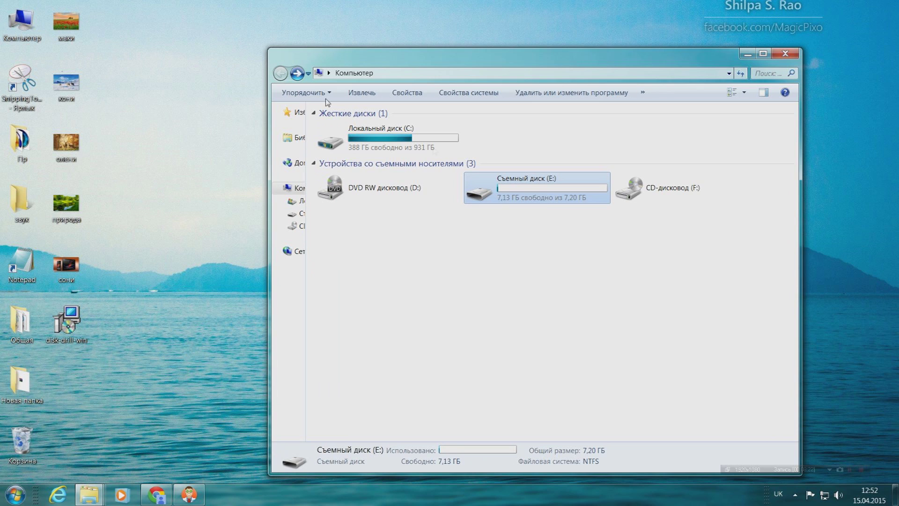
Quick-format Съемный диск (E:) as NTFS with a 4096-byte cluster size, even though the disk is in use, and close the format dialog.
{"action": "right_click", "coordinate": [544, 197]}
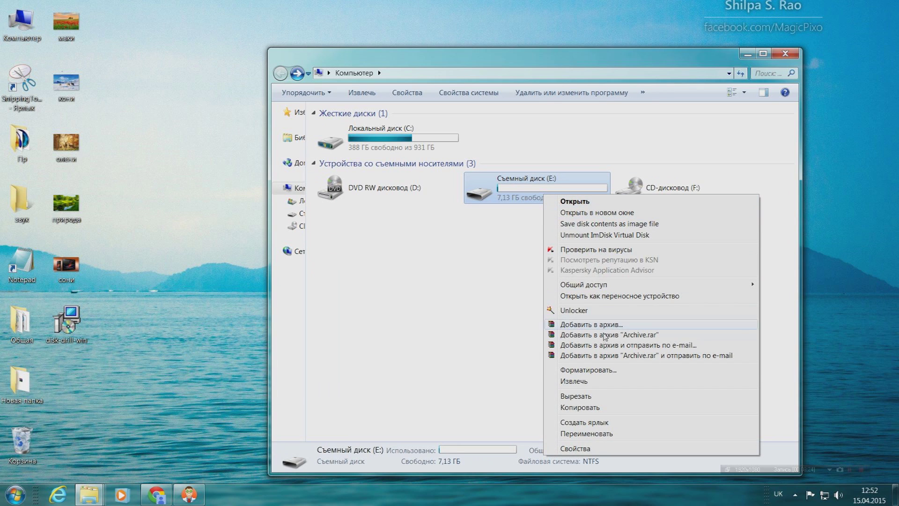
{"action": "left_click", "coordinate": [608, 373]}
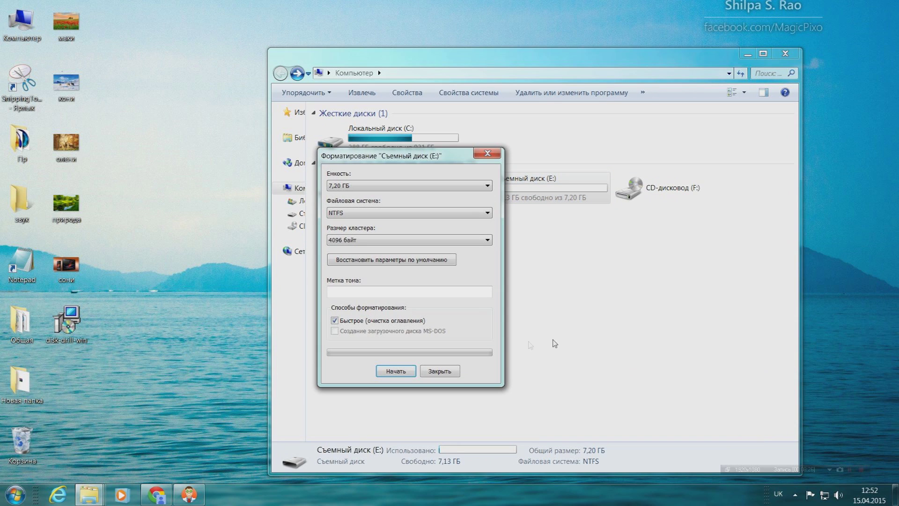
{"action": "left_click", "coordinate": [398, 371]}
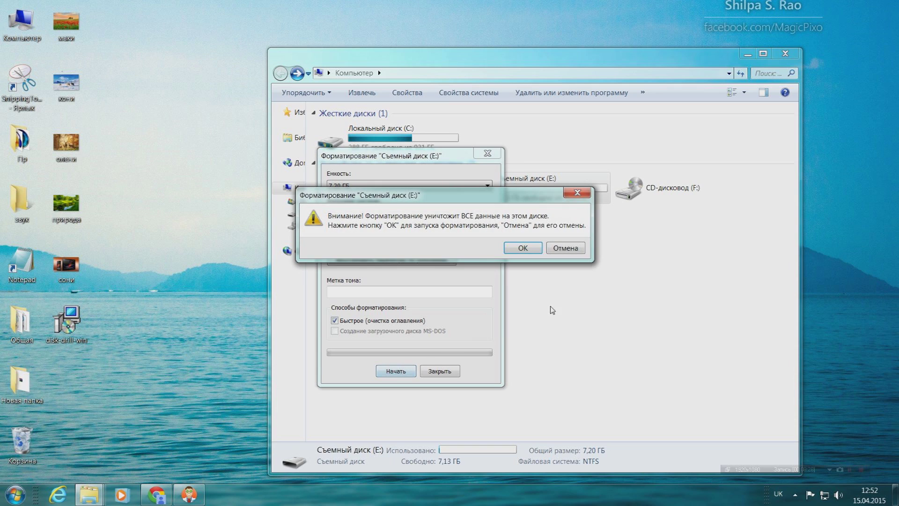
{"action": "left_click", "coordinate": [527, 252]}
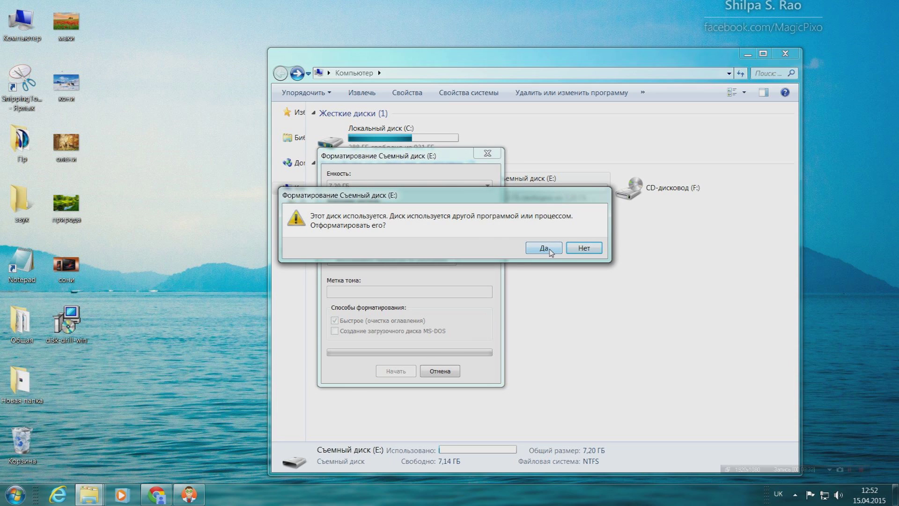
{"action": "left_click", "coordinate": [544, 248]}
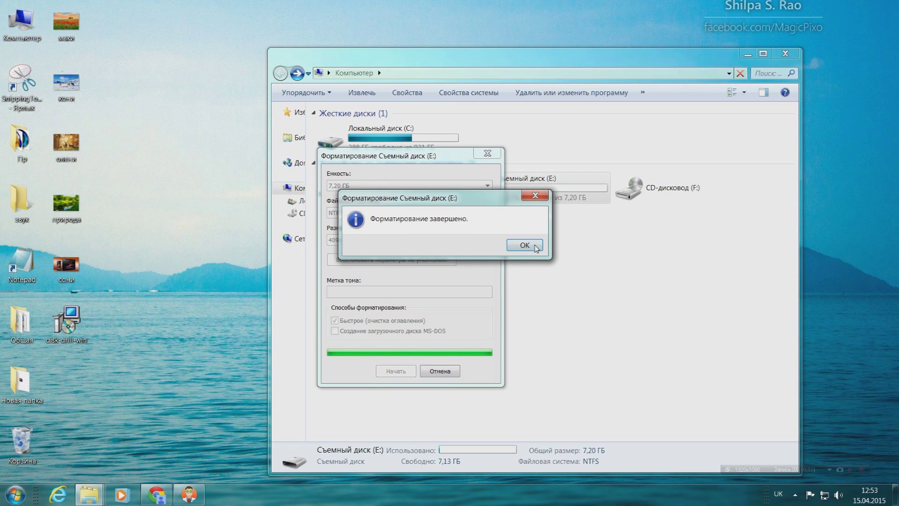
{"action": "left_click", "coordinate": [532, 246]}
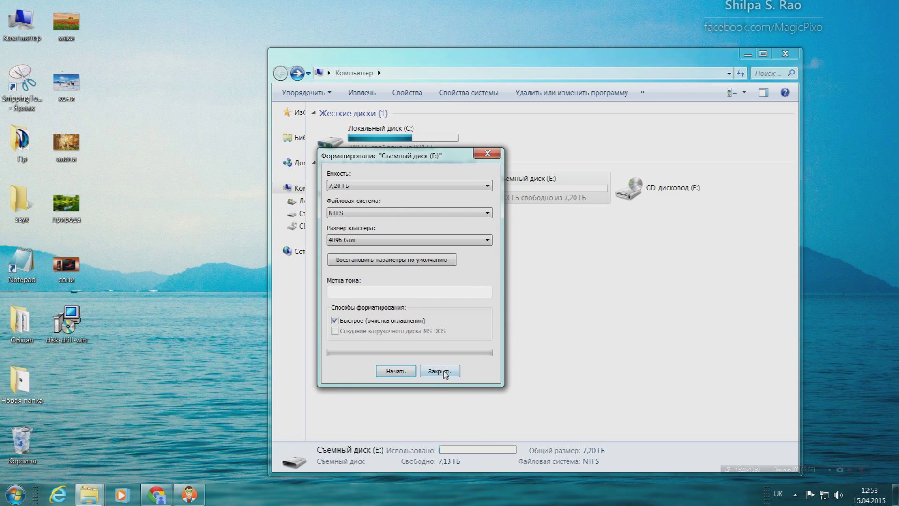
{"action": "left_click", "coordinate": [443, 371]}
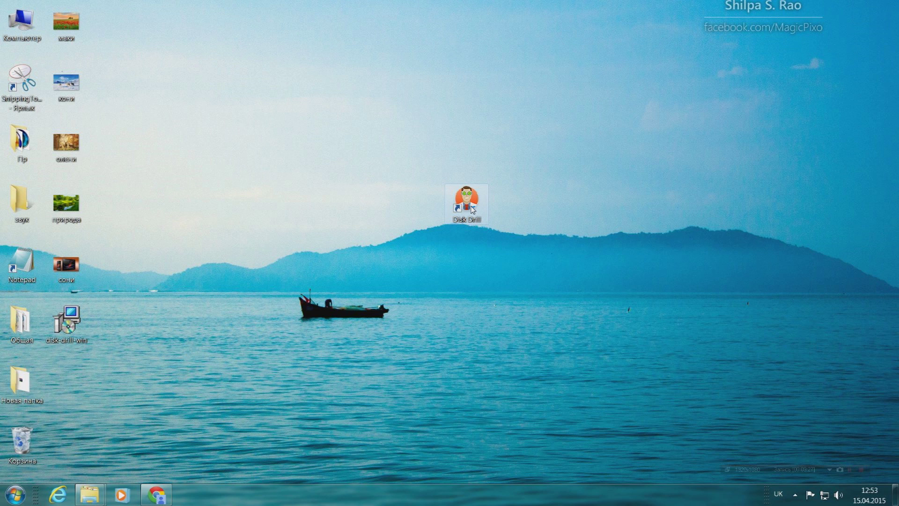
Relaunch Disk Drill and run a Deep Scan on Съемный диск (E:).
{"action": "left_click", "coordinate": [472, 209]}
{"action": "double_click", "coordinate": [472, 209]}
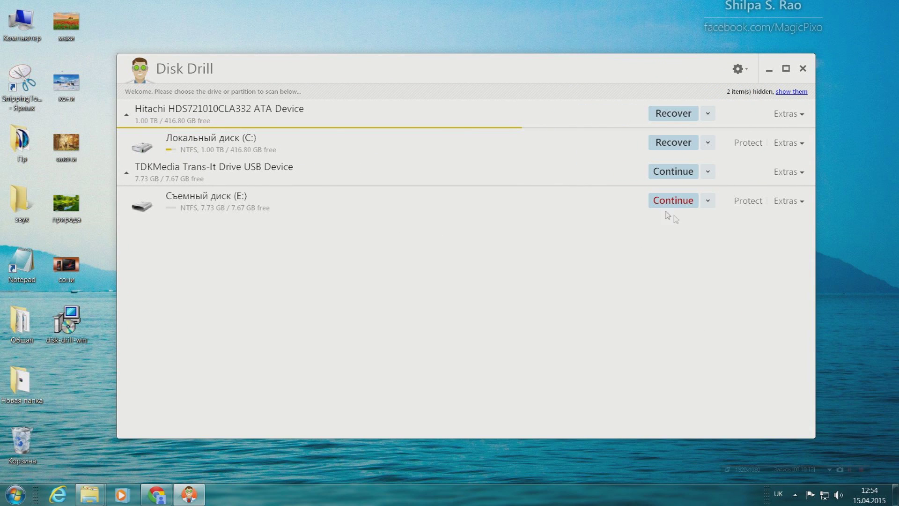
{"action": "left_click", "coordinate": [709, 201]}
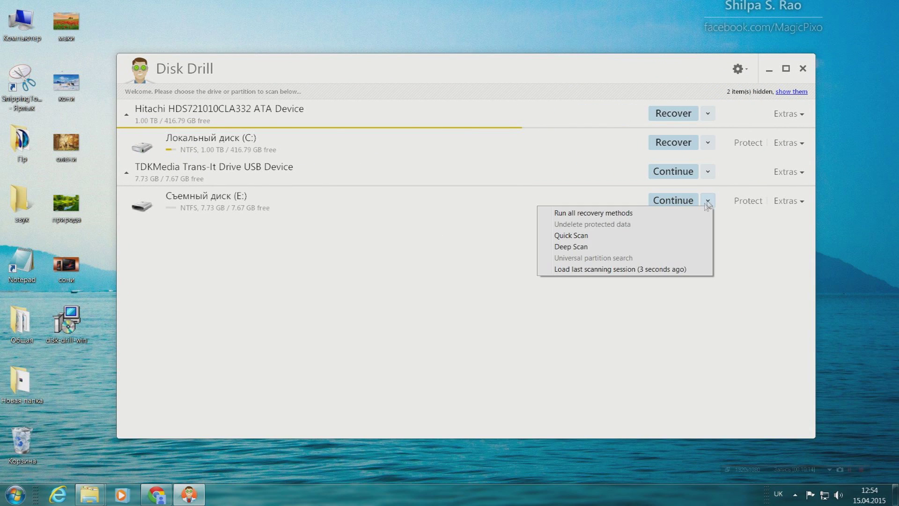
{"action": "left_click", "coordinate": [588, 249]}
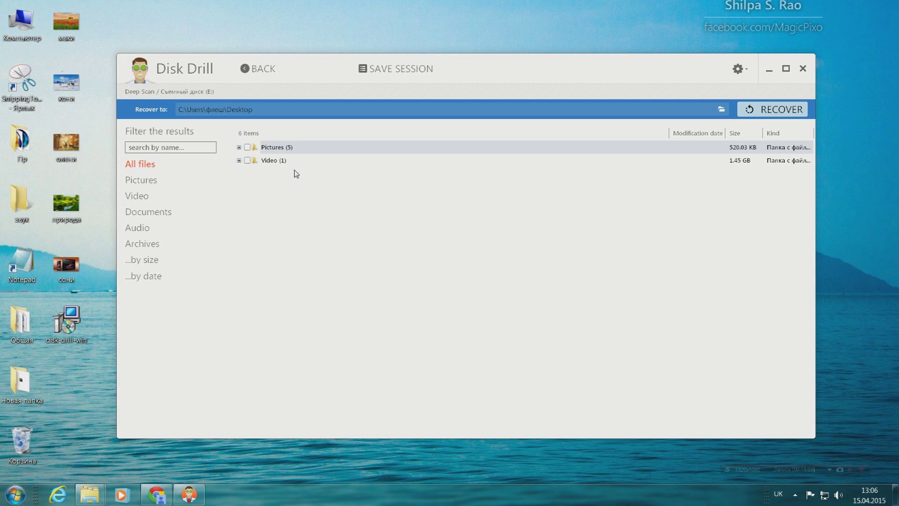
Filter the scan results to Pictures, expand the jpg folder and preview file000000.jpg, closing the preview when done.
{"action": "left_click", "coordinate": [155, 181]}
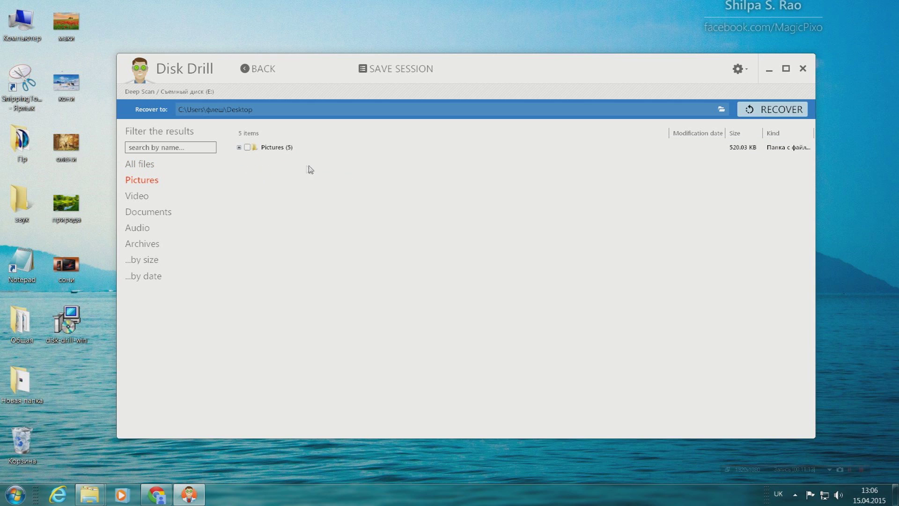
{"action": "left_click", "coordinate": [239, 148]}
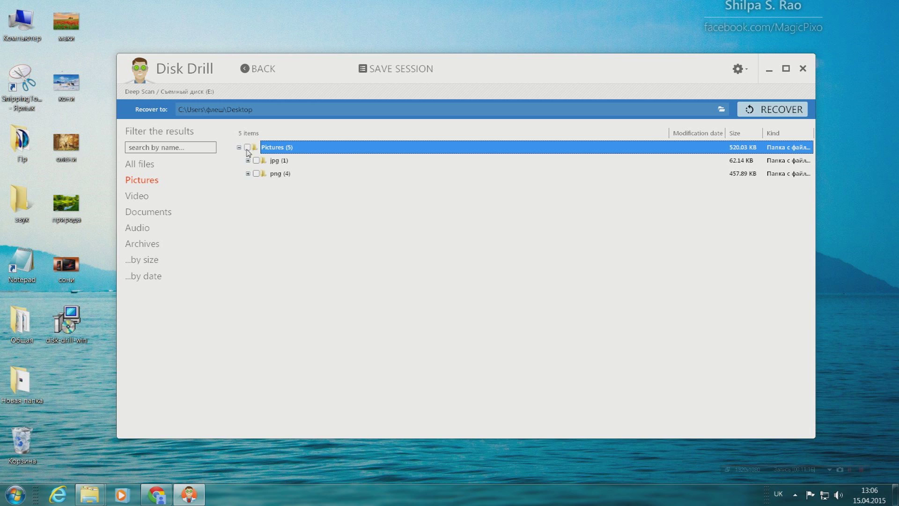
{"action": "left_click", "coordinate": [248, 160]}
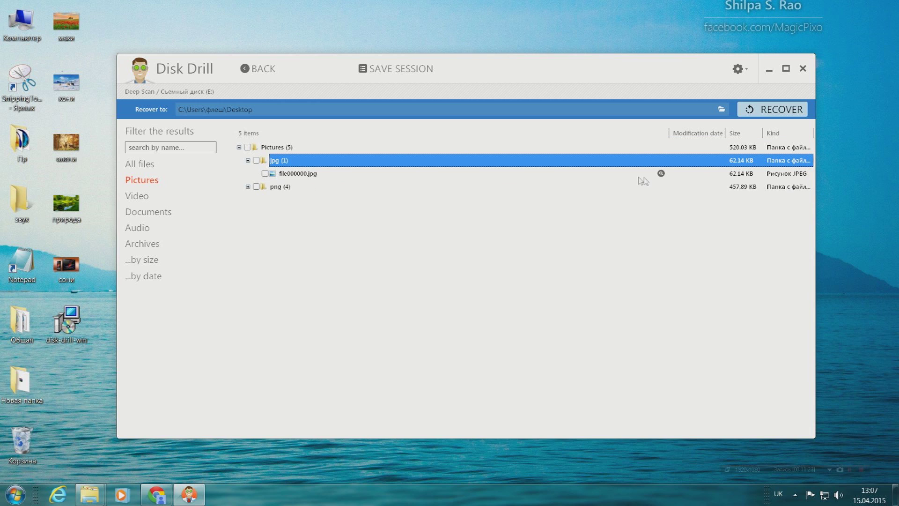
{"action": "left_click", "coordinate": [661, 173]}
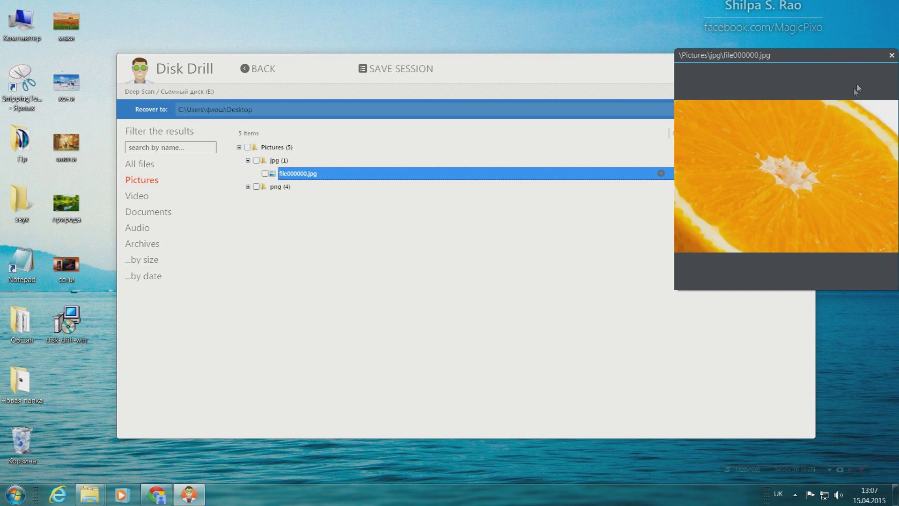
{"action": "left_click_drag", "start_coordinate": [842, 57], "coordinate": [637, 69]}
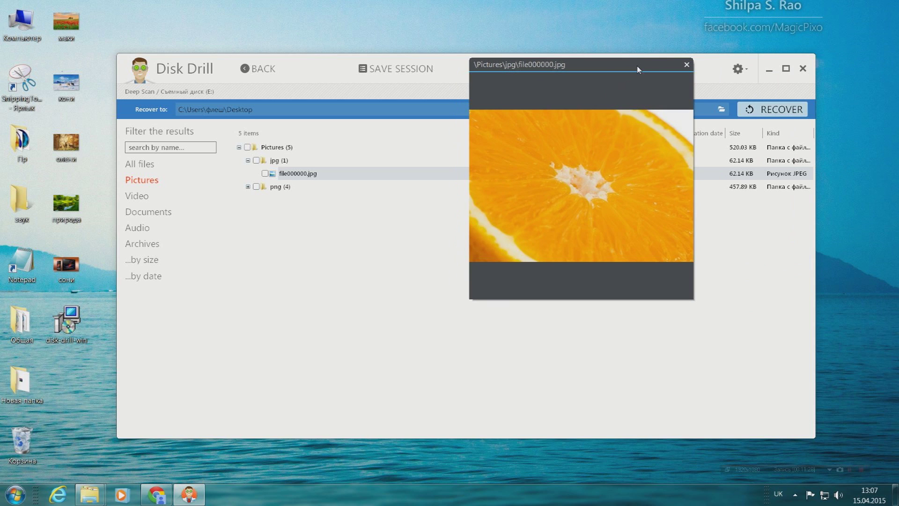
{"action": "left_click", "coordinate": [687, 66]}
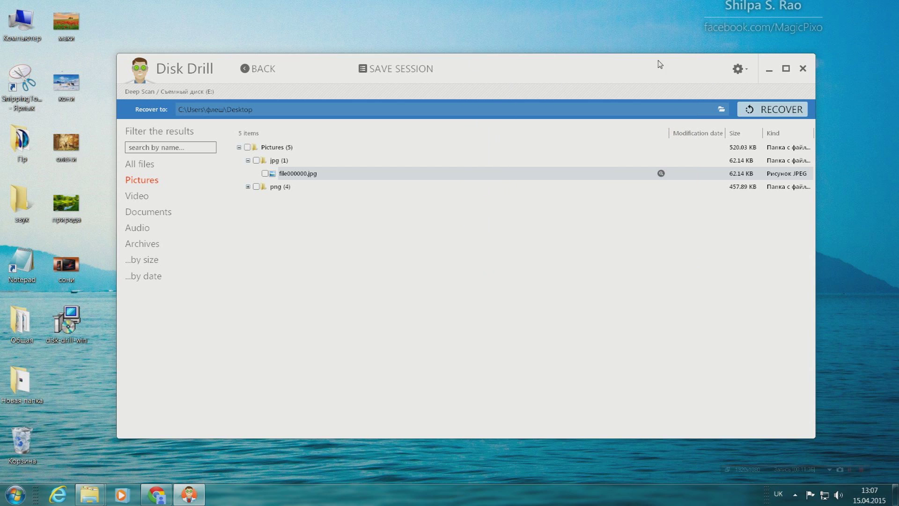
Collapse the jpg folder, expand the png folder and preview file000000.png, closing the preview and collapsing Pictures when done.
{"action": "left_click", "coordinate": [249, 161]}
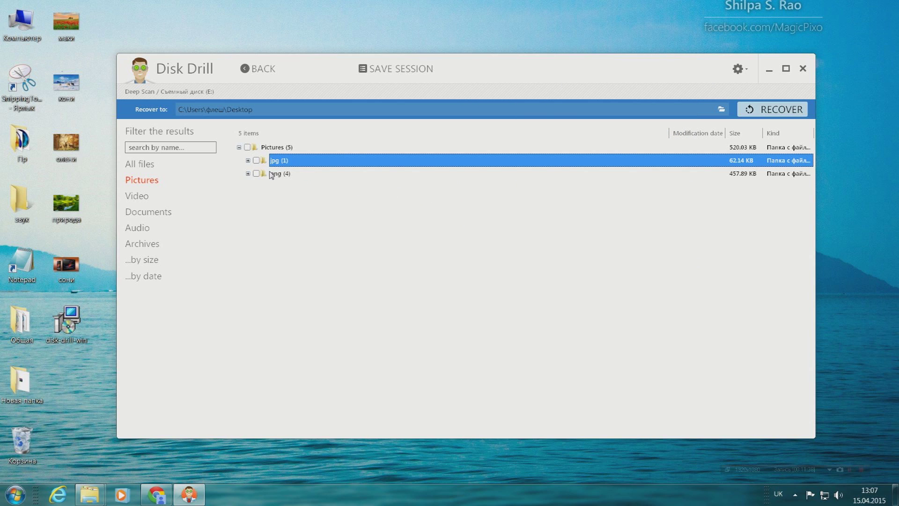
{"action": "left_click", "coordinate": [248, 173]}
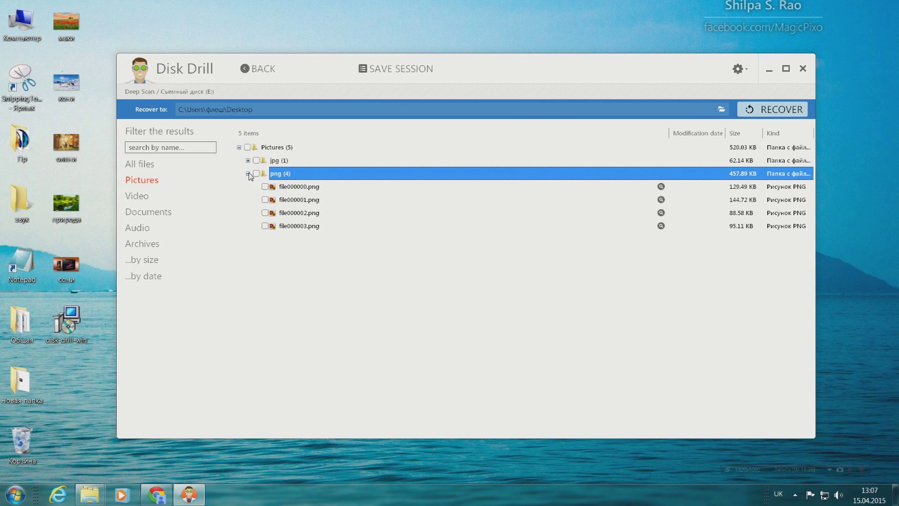
{"action": "left_click", "coordinate": [661, 187]}
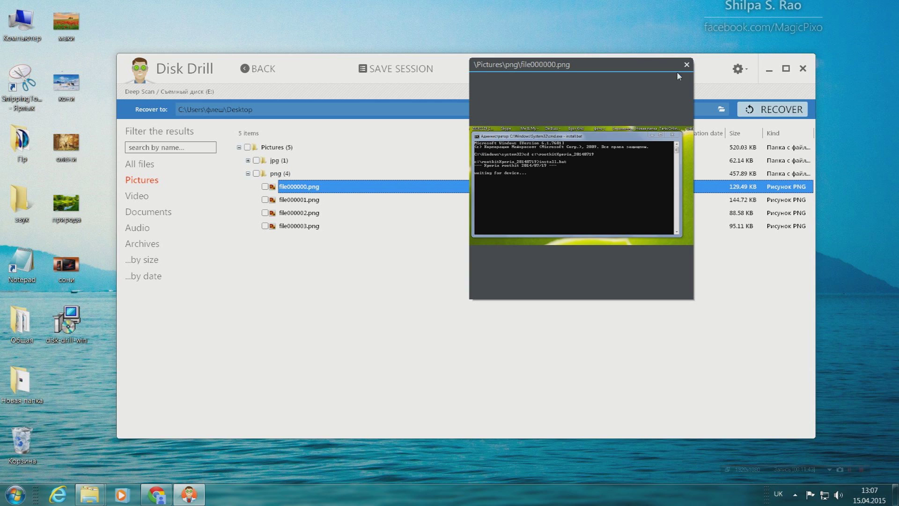
{"action": "left_click", "coordinate": [687, 64]}
{"action": "left_click", "coordinate": [239, 147]}
Filter the scan results to Video, expand the avi folder and try to preview file000000.avi, closing the preview window when done.
{"action": "left_click", "coordinate": [141, 196]}
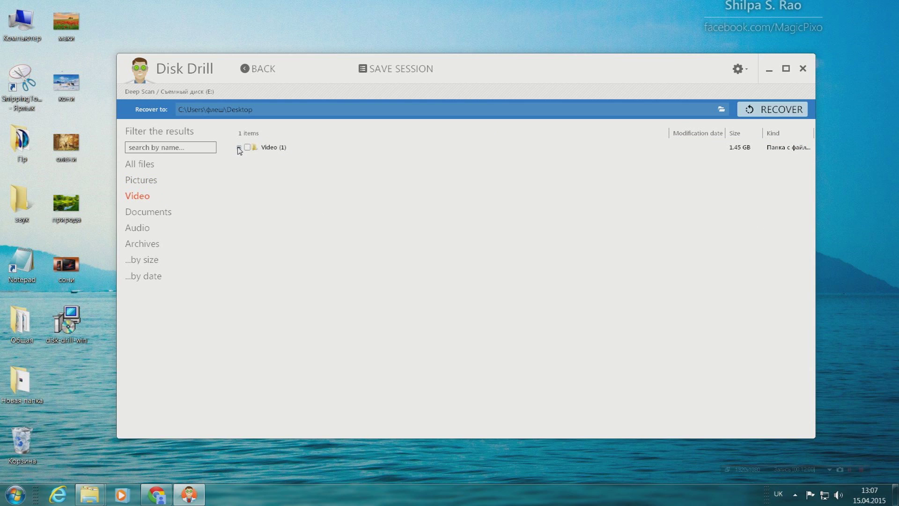
{"action": "left_click", "coordinate": [239, 147]}
{"action": "left_click", "coordinate": [248, 160]}
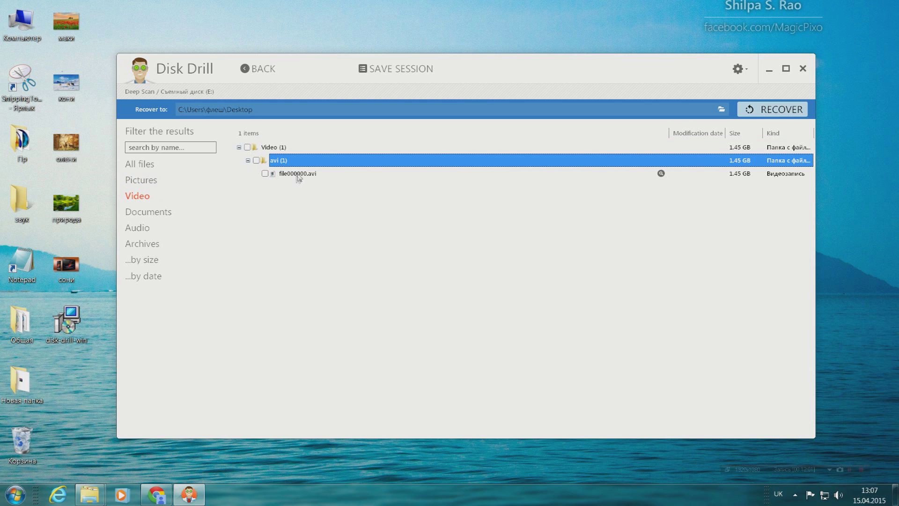
{"action": "left_click", "coordinate": [660, 174]}
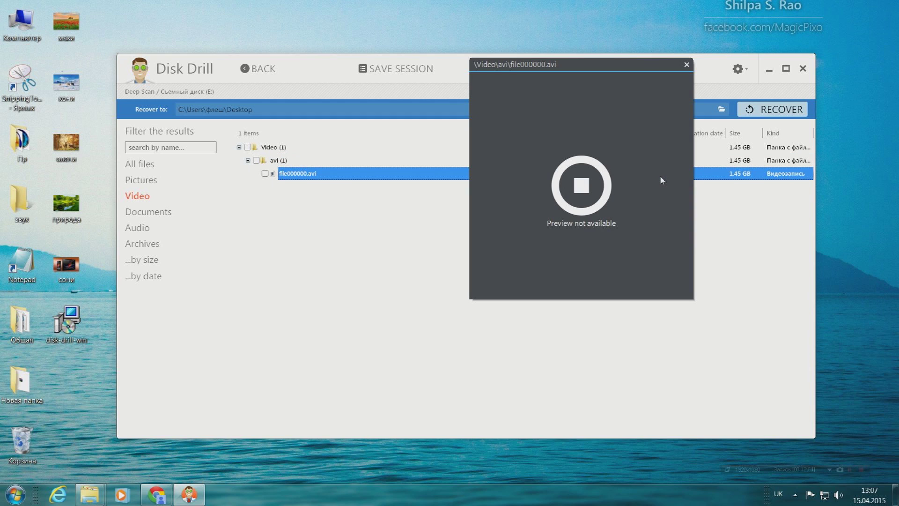
{"action": "left_click", "coordinate": [686, 65]}
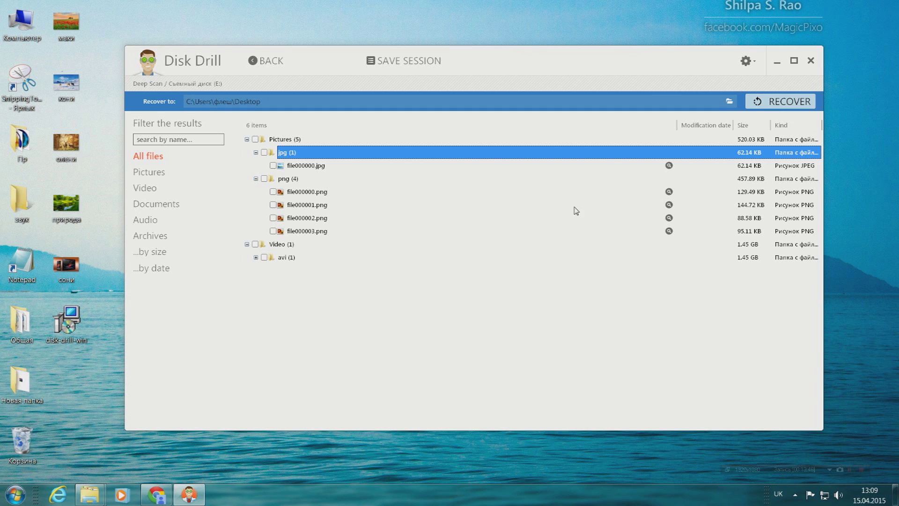
Return from the scan results to the drive list and collapse the TDKMedia USB device and the Hitachi disk.
{"action": "left_click", "coordinate": [265, 61]}
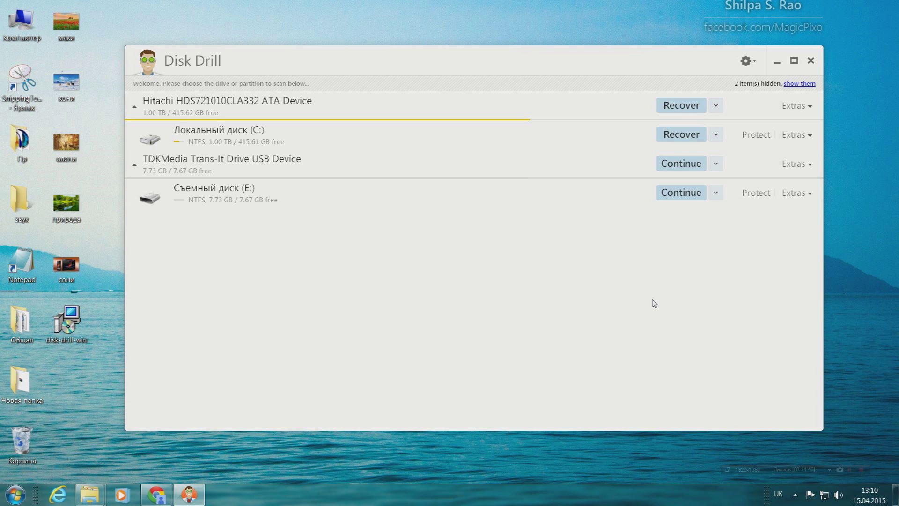
{"action": "left_click", "coordinate": [135, 165]}
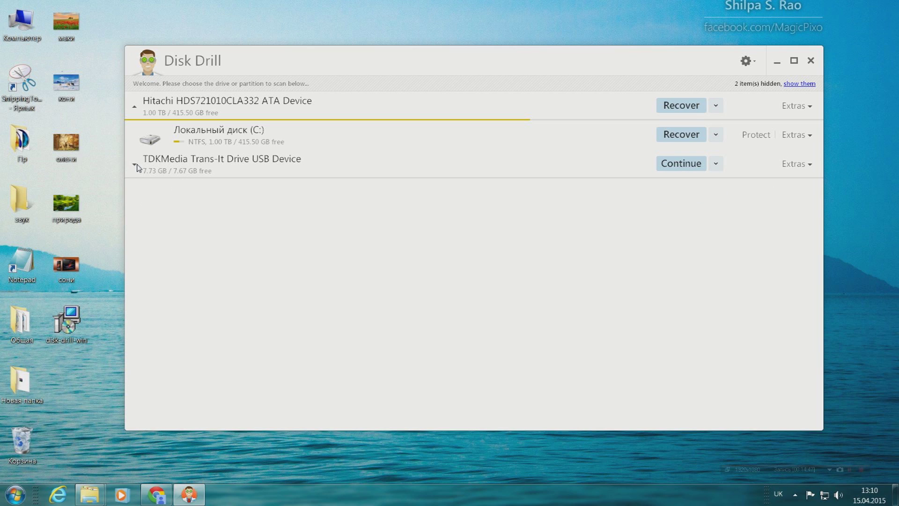
{"action": "left_click", "coordinate": [136, 108]}
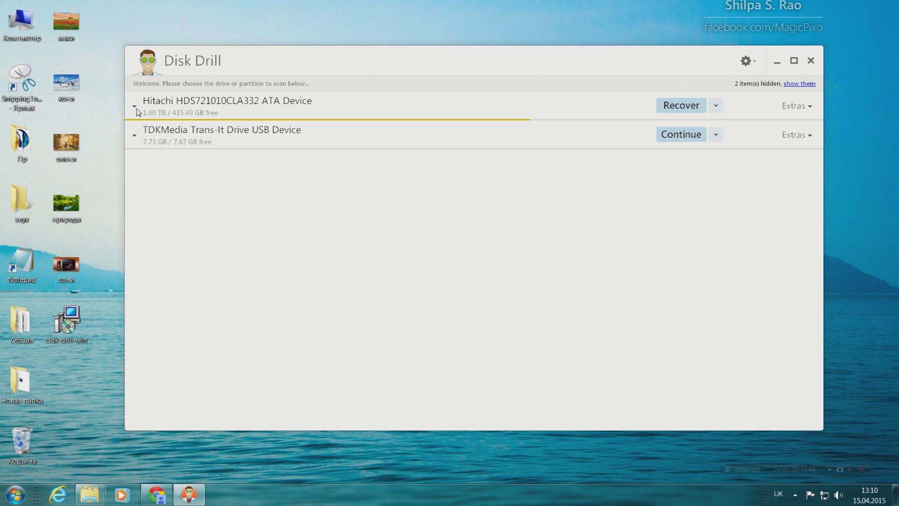